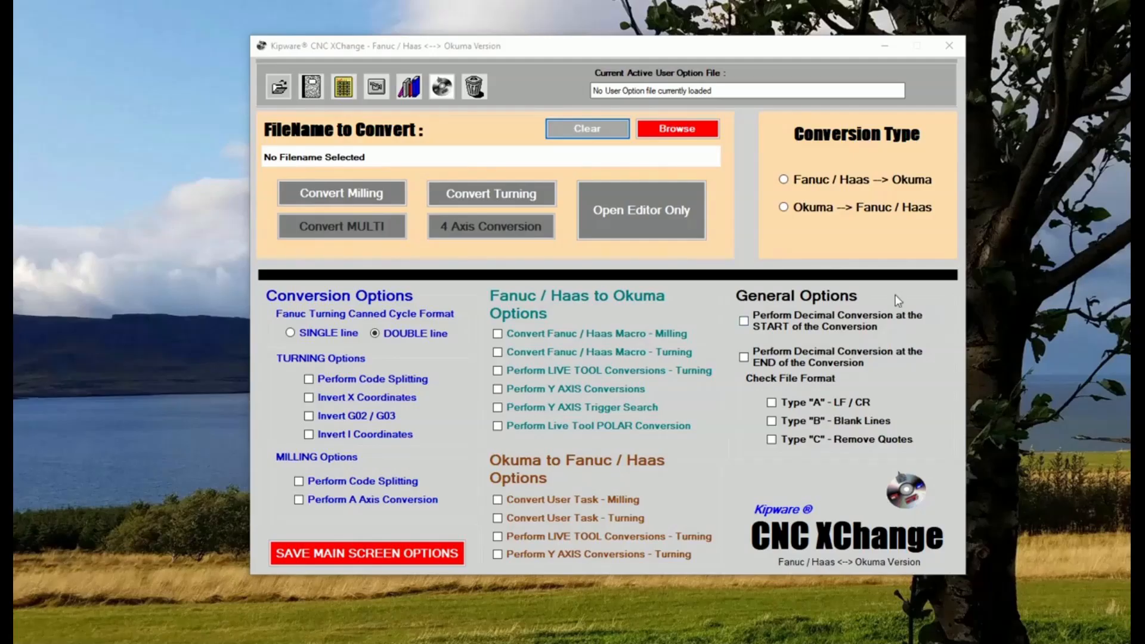
Step: Choose Okuma_Macro_Program from the Okuma Macro folder as the file to convert and open it in the editor
click(695, 128)
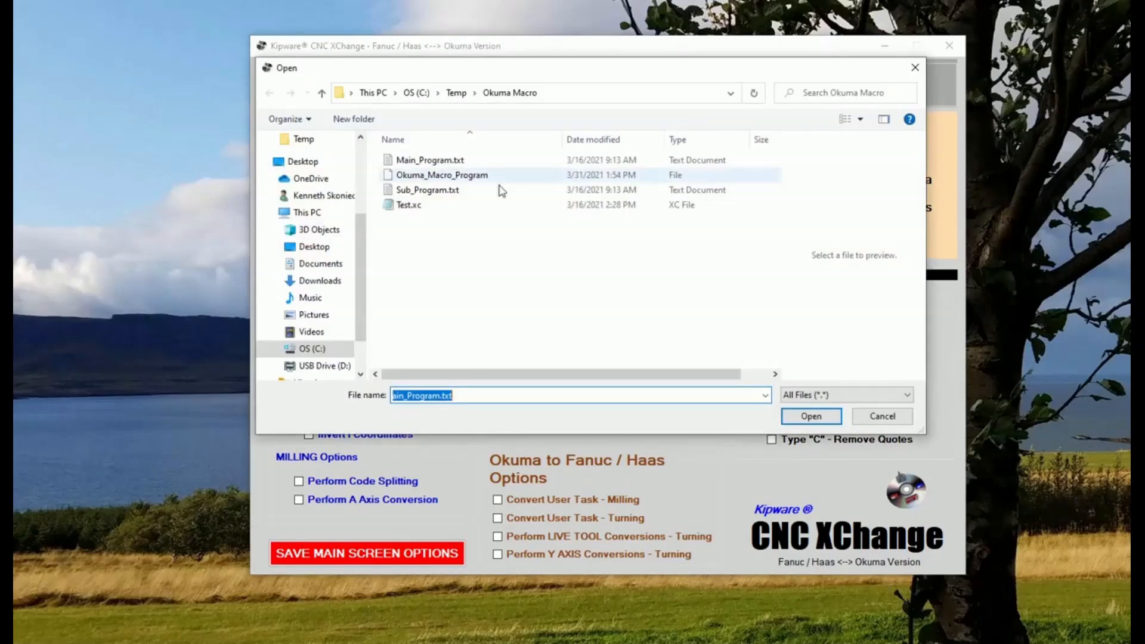
double_click(441, 175)
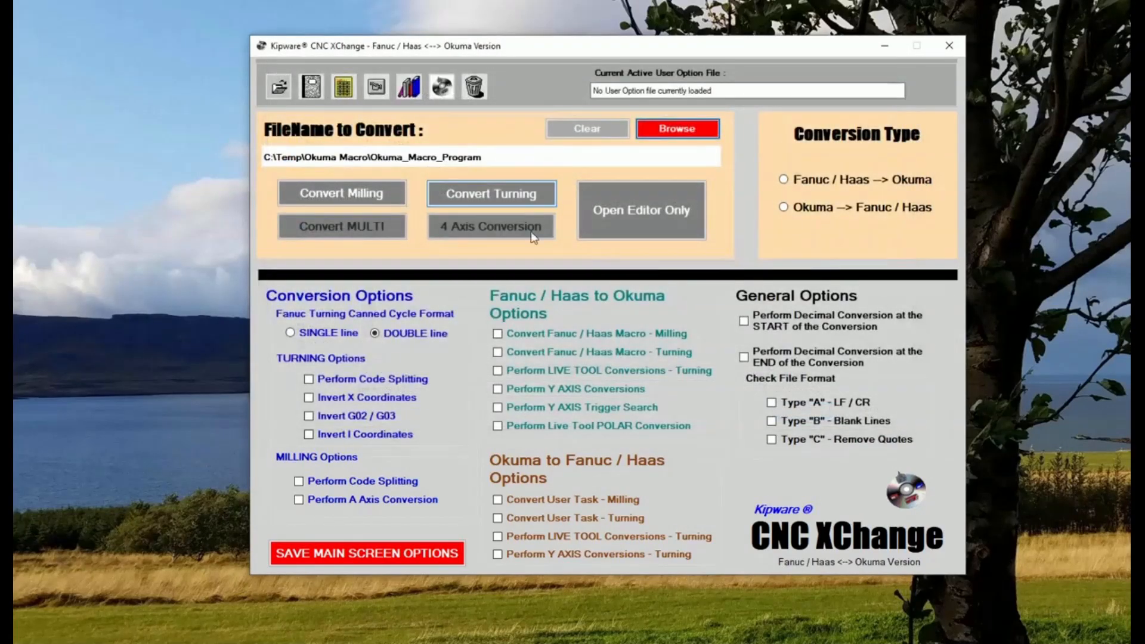
click(604, 237)
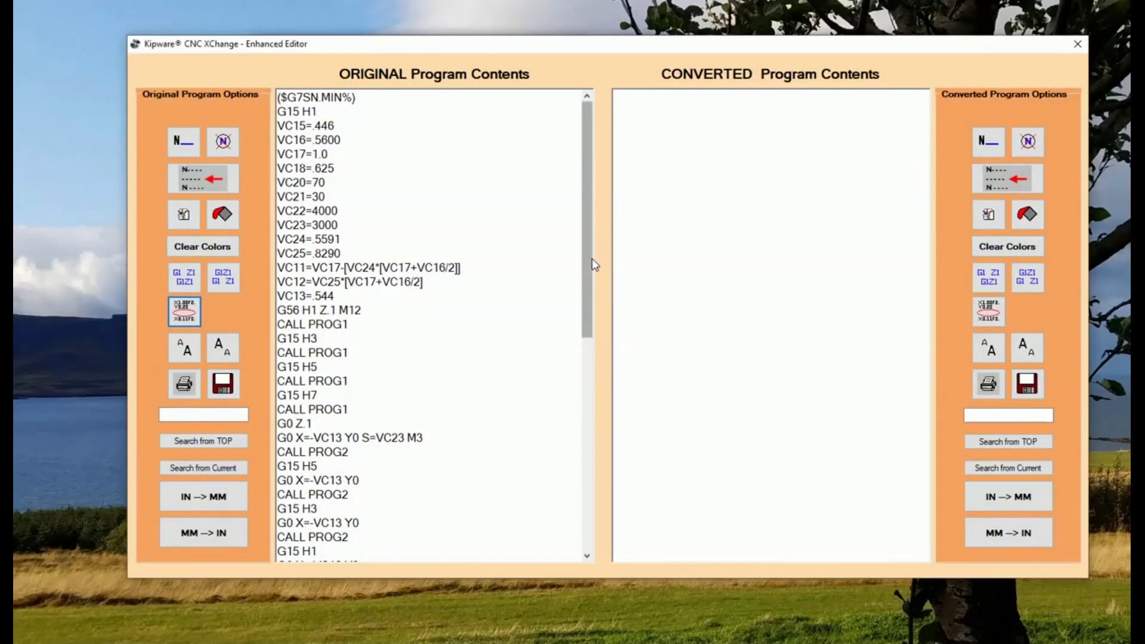
Step: Examine the CALL lines for PROG1, PROG2 and PROG3 in the original program and exit the editor without saving
drag(584, 213, 584, 228)
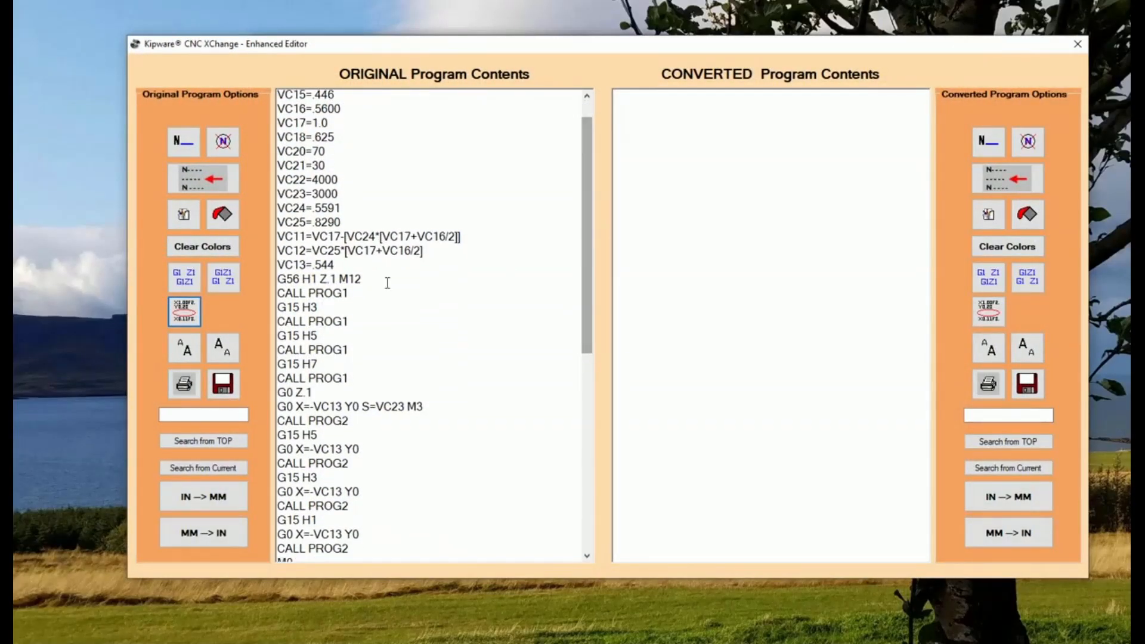
drag(350, 293, 299, 296)
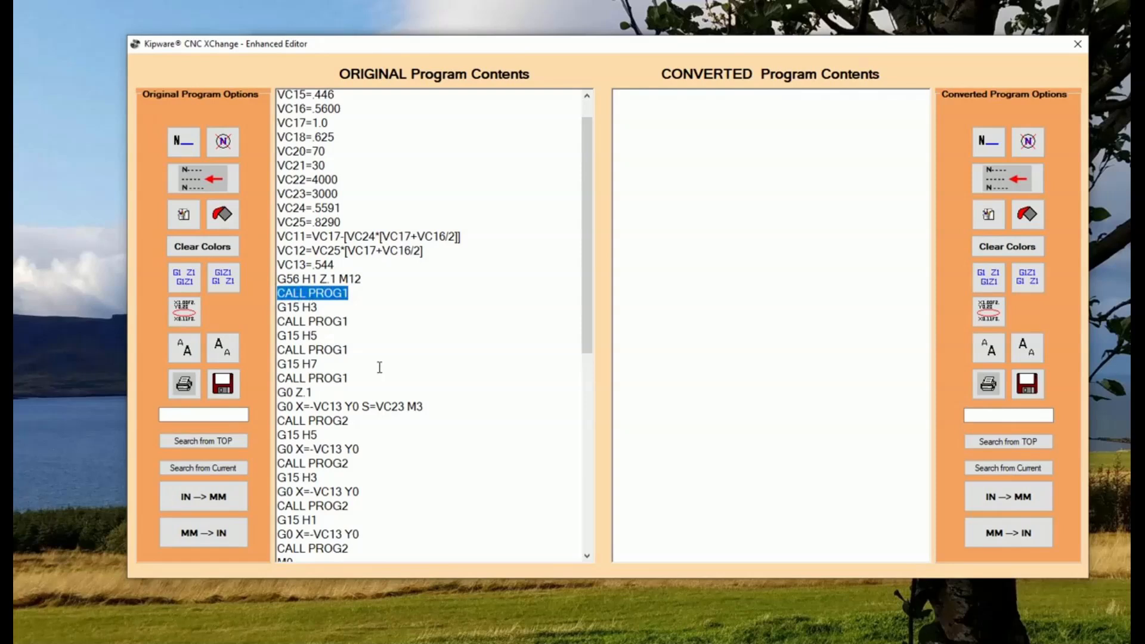
drag(365, 425, 291, 423)
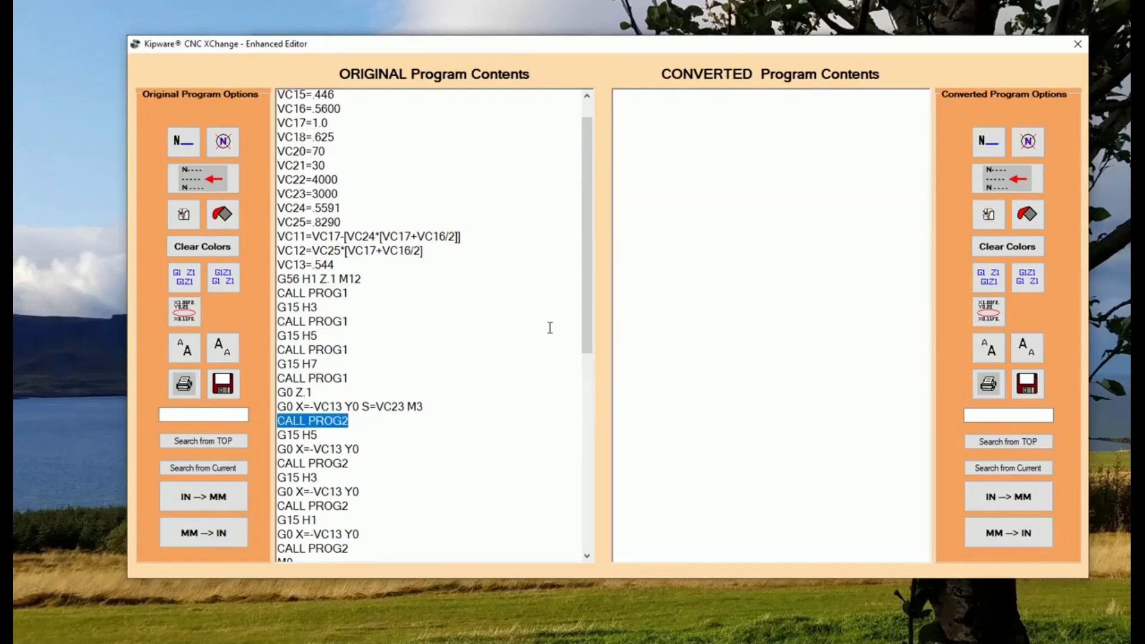
drag(581, 313, 598, 514)
double_click(329, 425)
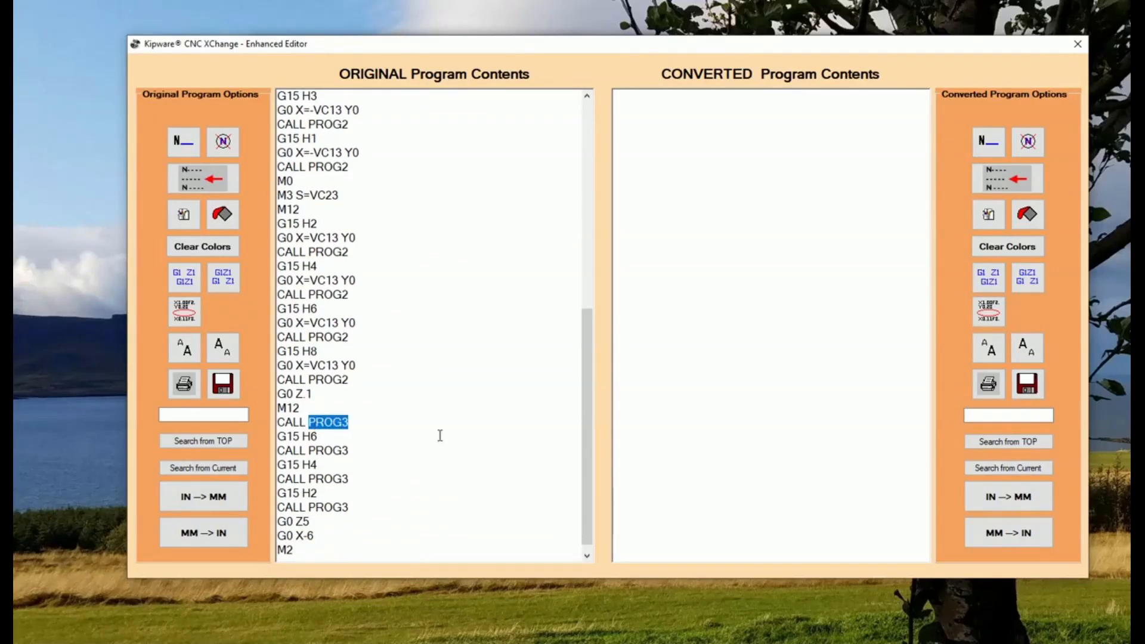
click(1077, 45)
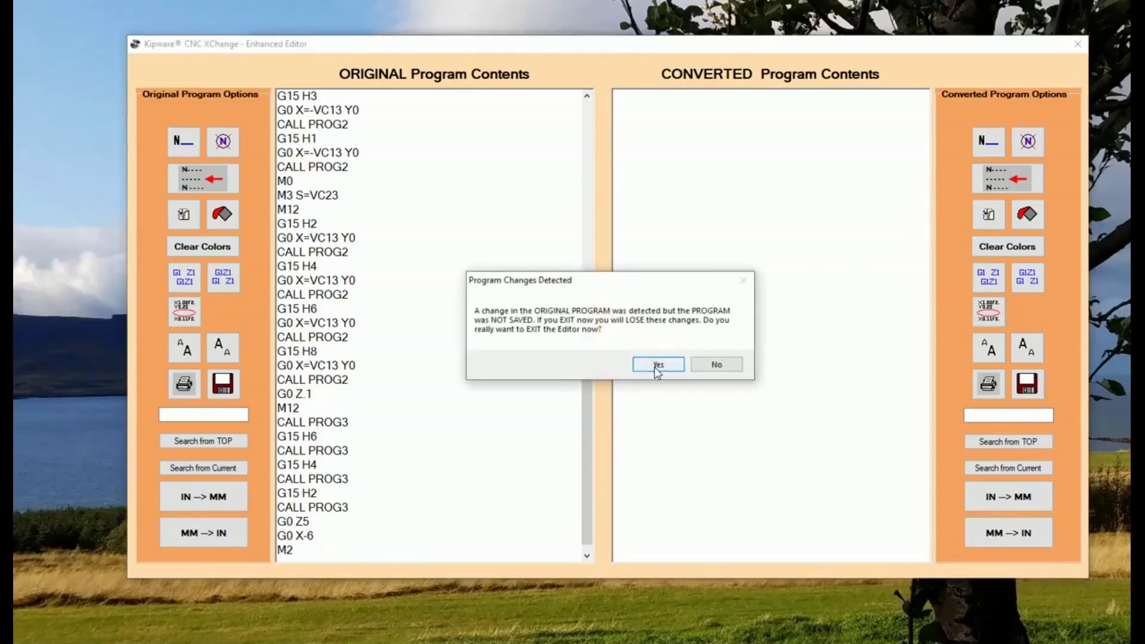
click(658, 364)
Step: Add a first start-of-conversion user option line that replaces PROG1 with O0001
click(311, 86)
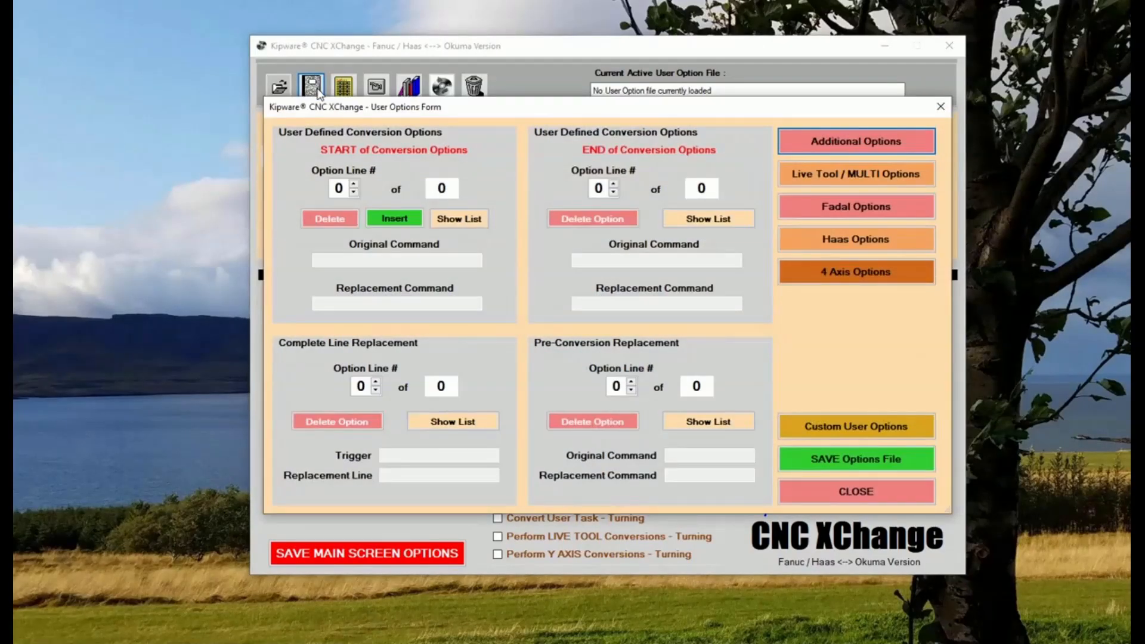
click(355, 186)
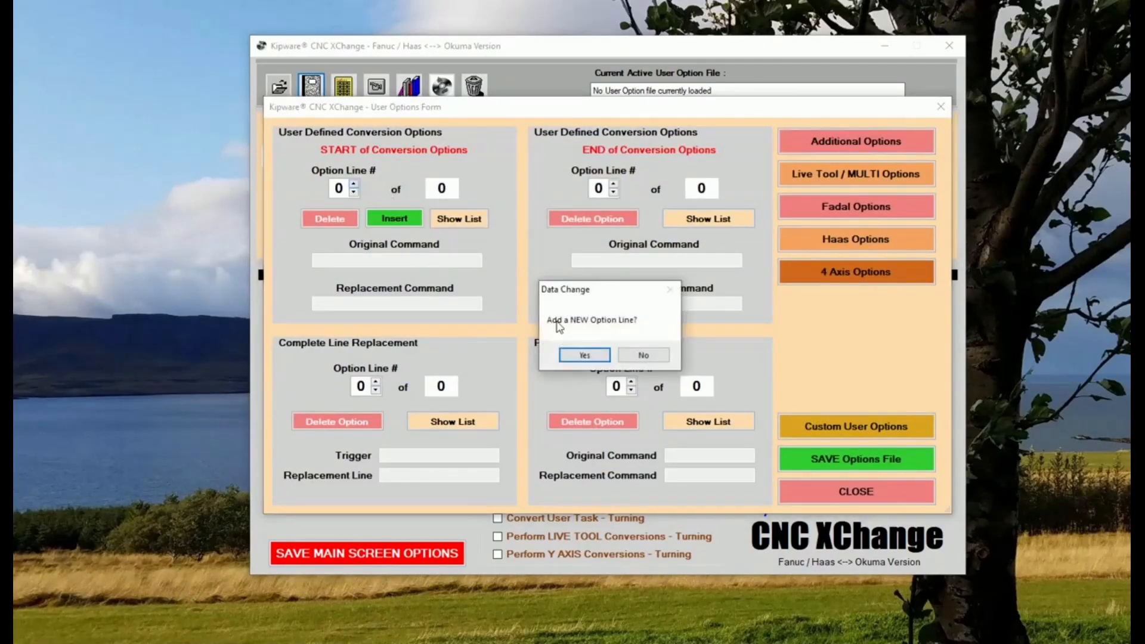
click(586, 356)
click(424, 260)
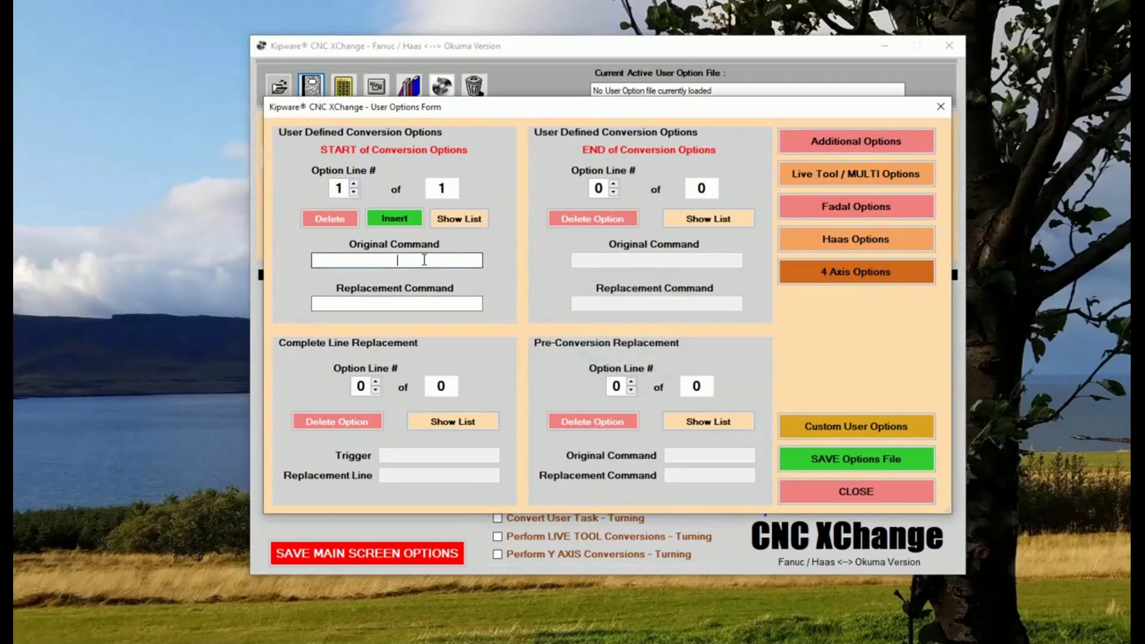
text(PROG1)
key(Tab)
text(O0001)
Step: Add a second start-of-conversion option line that replaces PROG2 with O0002
click(353, 185)
click(583, 355)
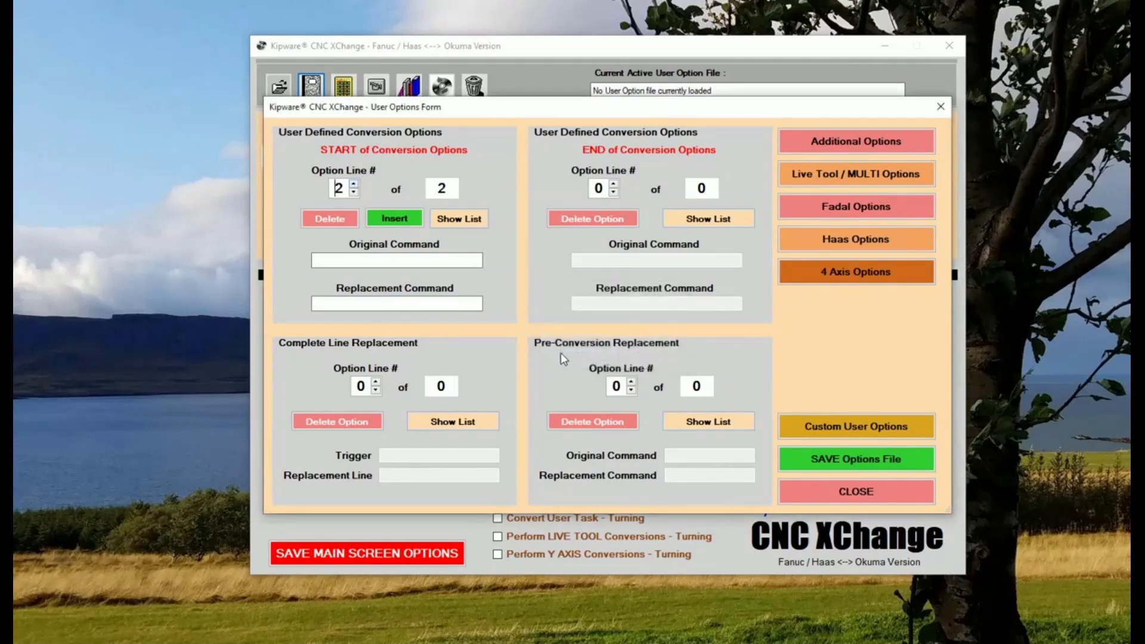
click(409, 262)
text(P)
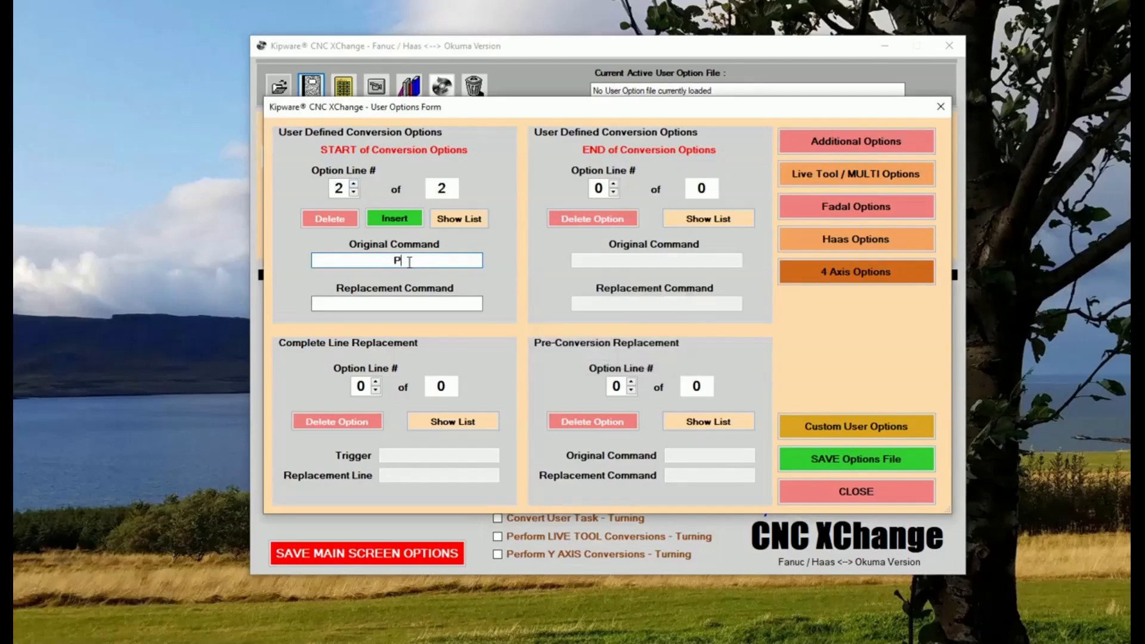
text(ROG2)
key(Tab)
text(O)
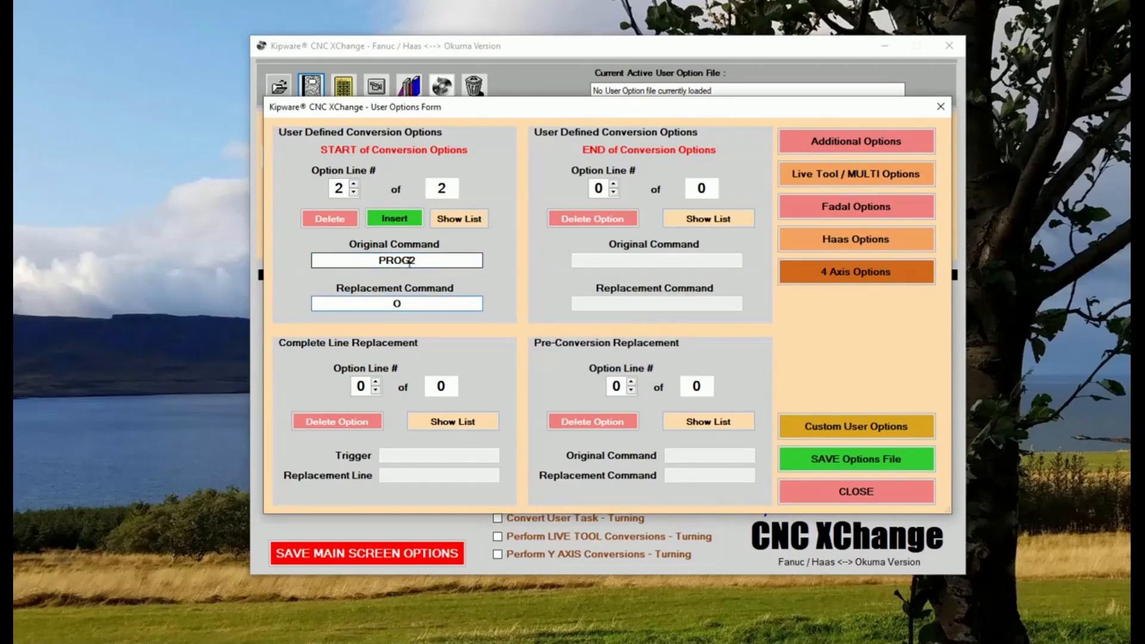
text(0002)
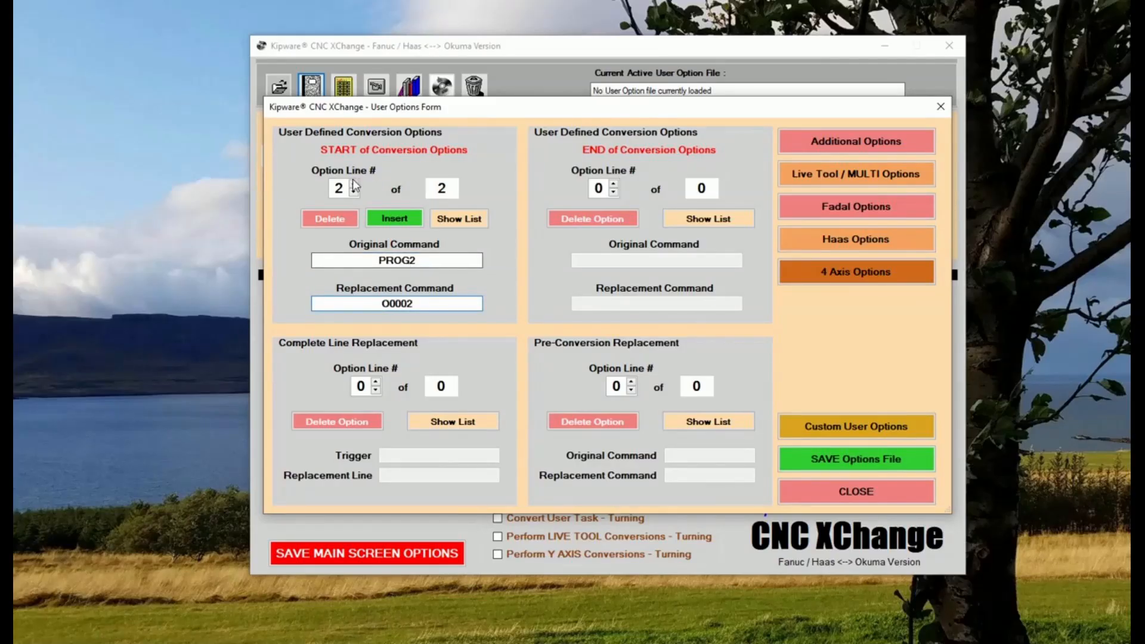
Step: Add a third start-of-conversion option line that replaces PROG3 with O0003
click(394, 219)
click(584, 356)
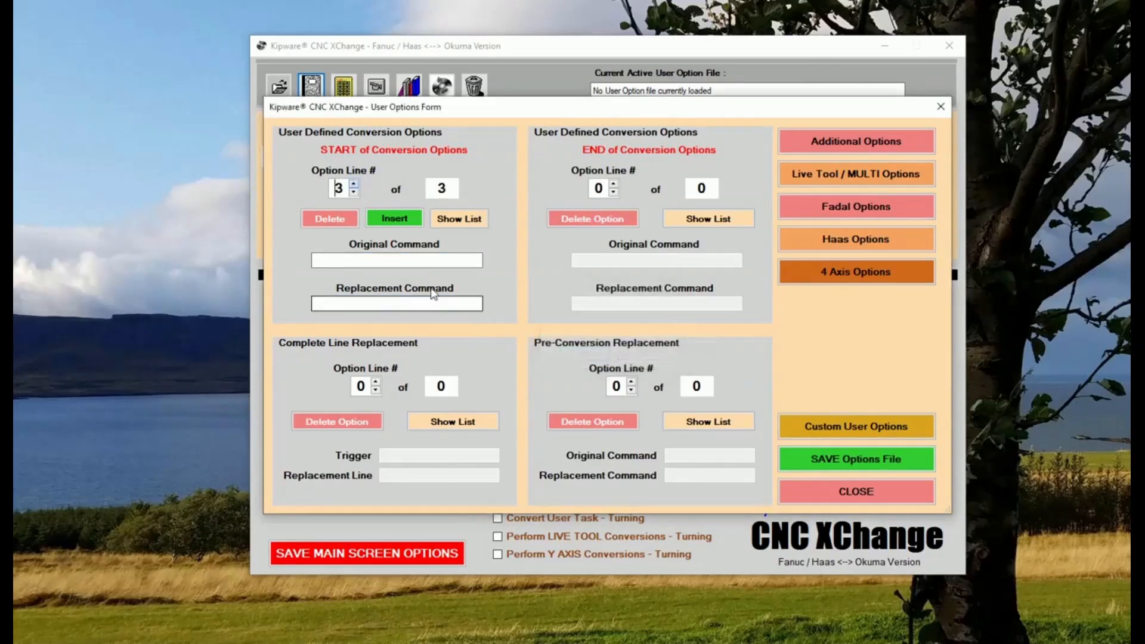
text(PROG3)
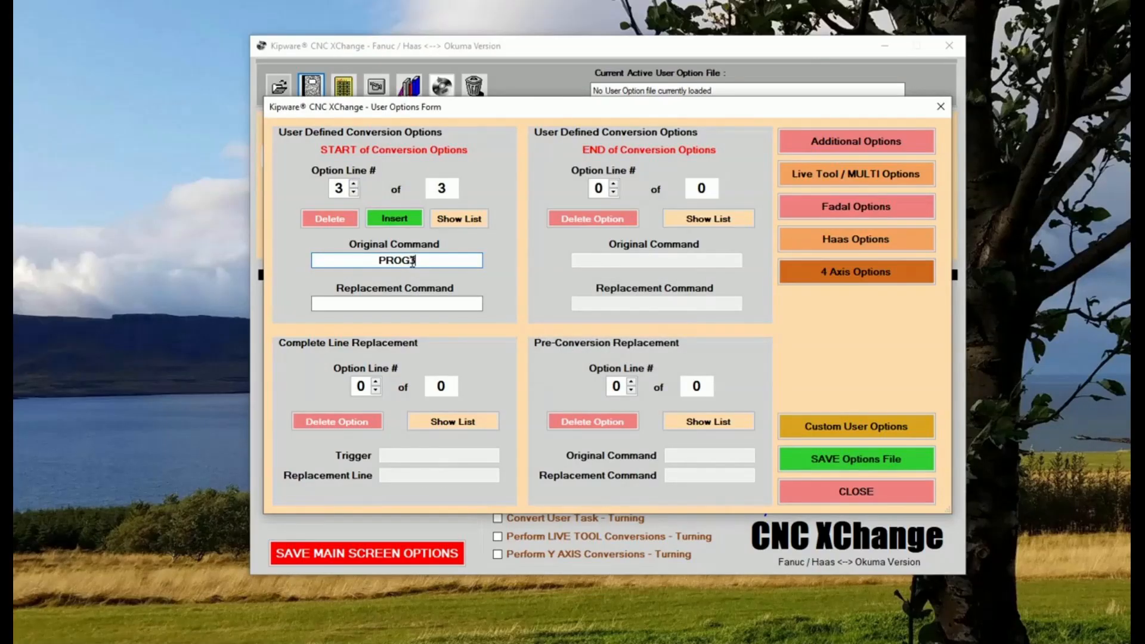
key(Tab)
text(O0003)
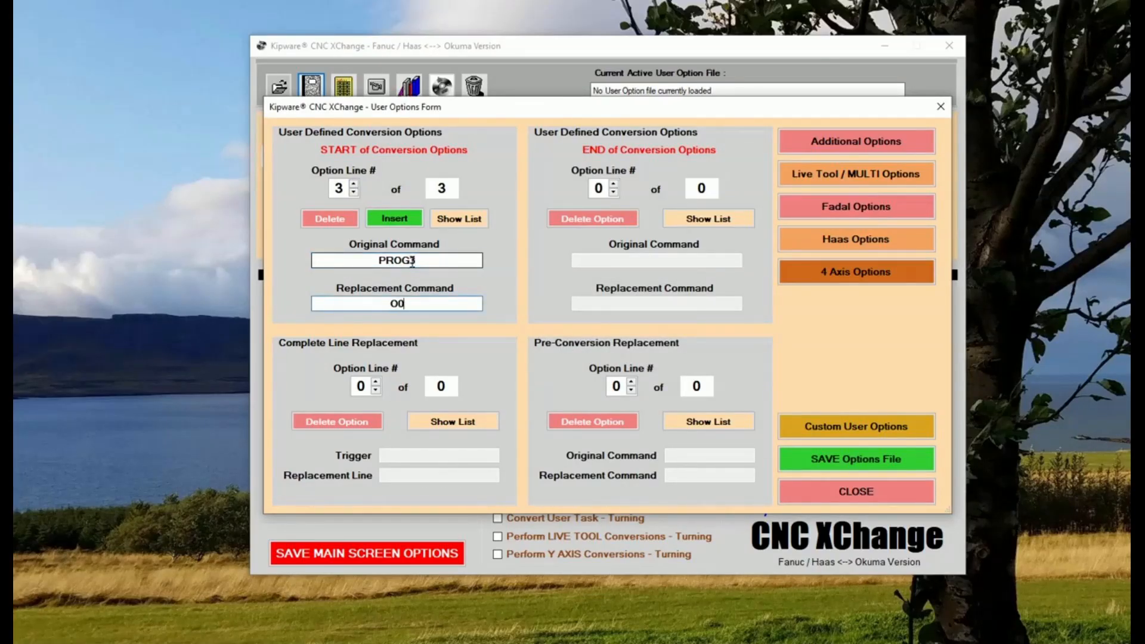
Step: Save the user options over the existing Test.xc in the Okuma Macro folder and close the options form
click(848, 462)
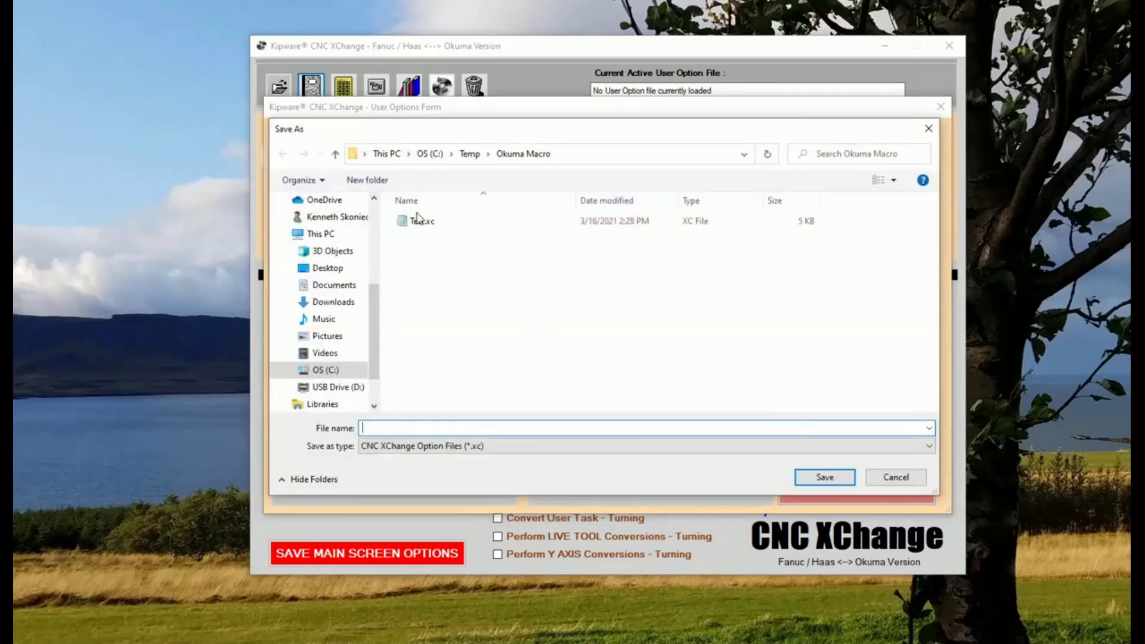
click(427, 227)
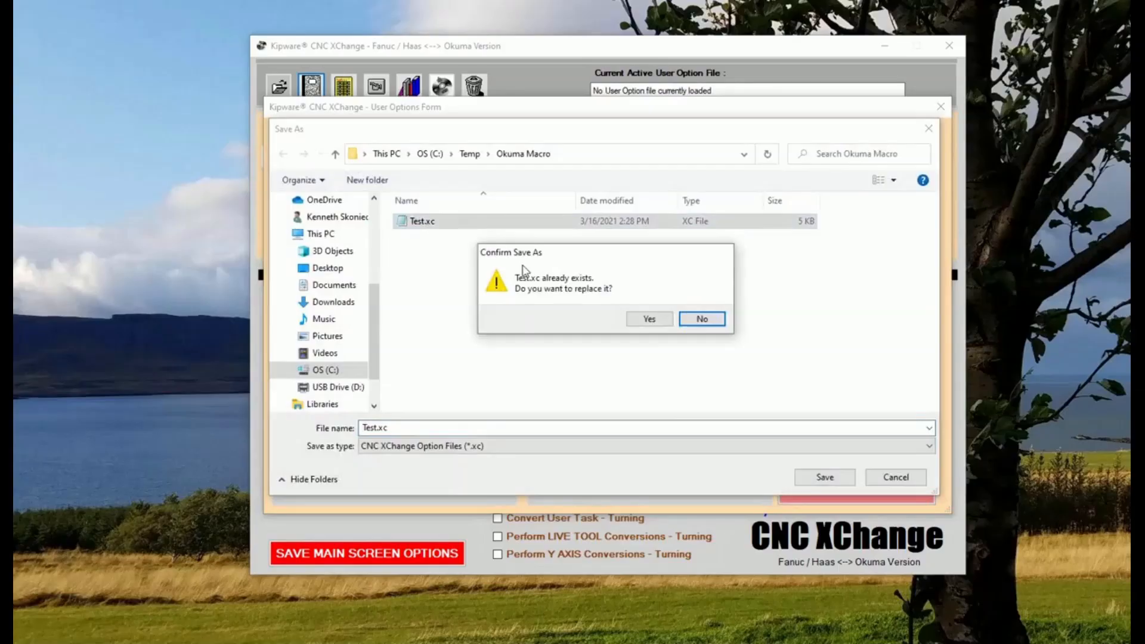
click(631, 323)
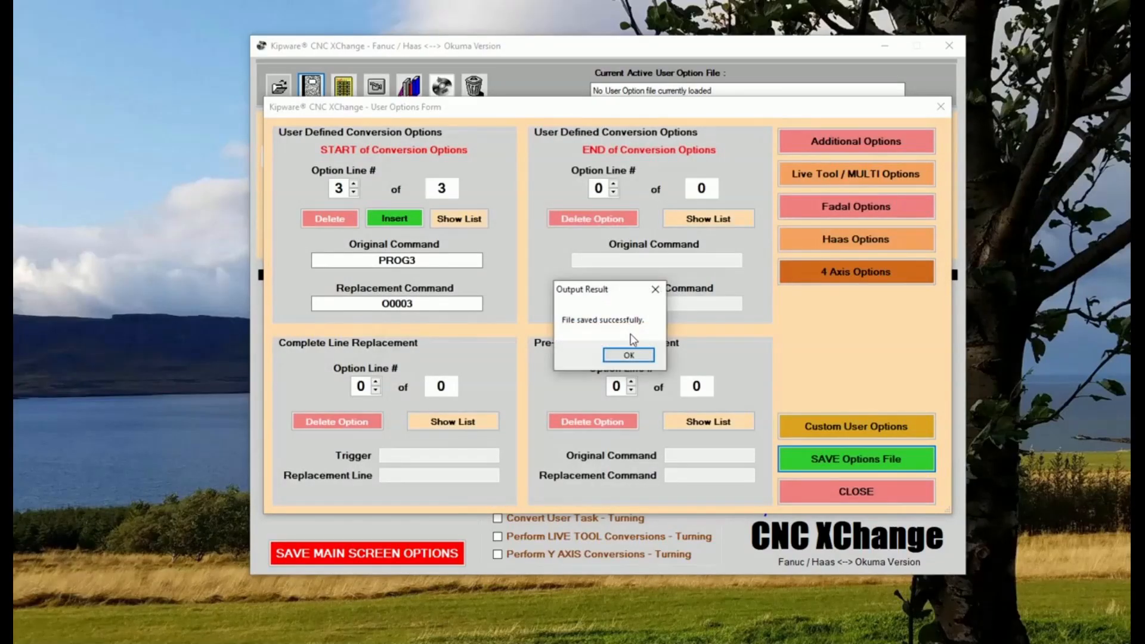
click(632, 355)
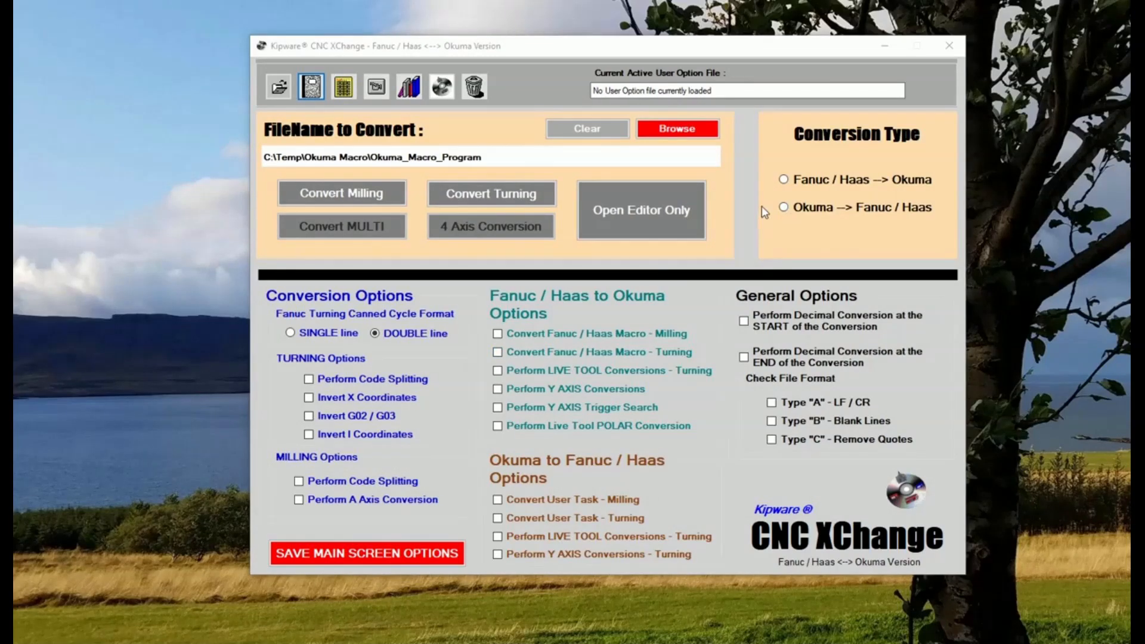
Step: Load Test.xc as the active user option file
click(285, 90)
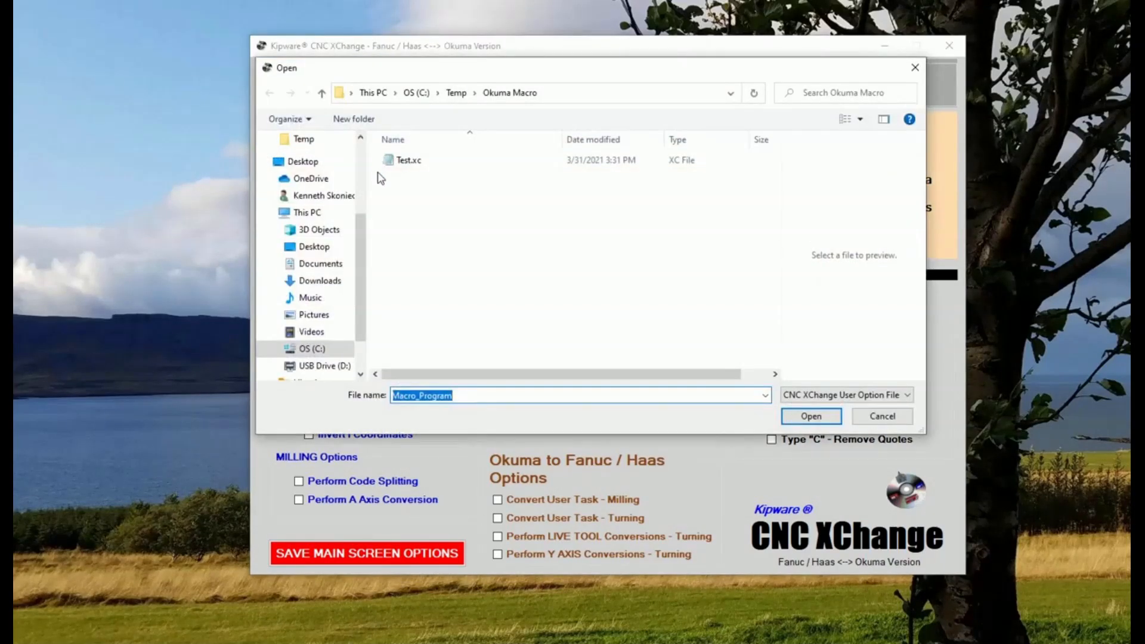
double_click(405, 162)
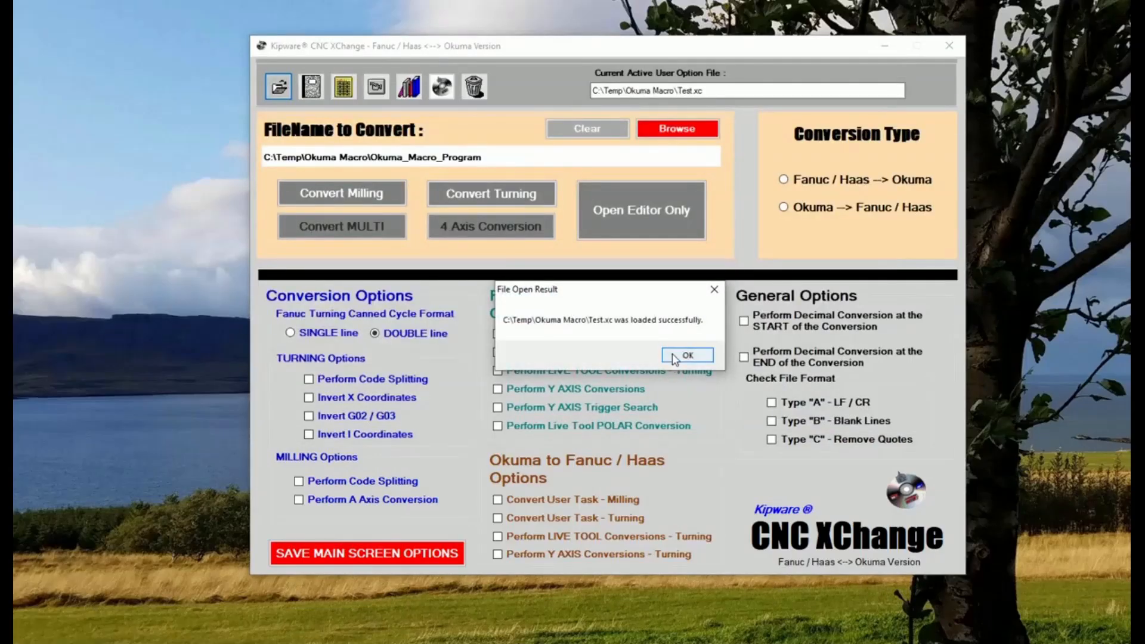
click(672, 354)
Step: Save the software settings with the enhanced editor in use and close them
click(344, 89)
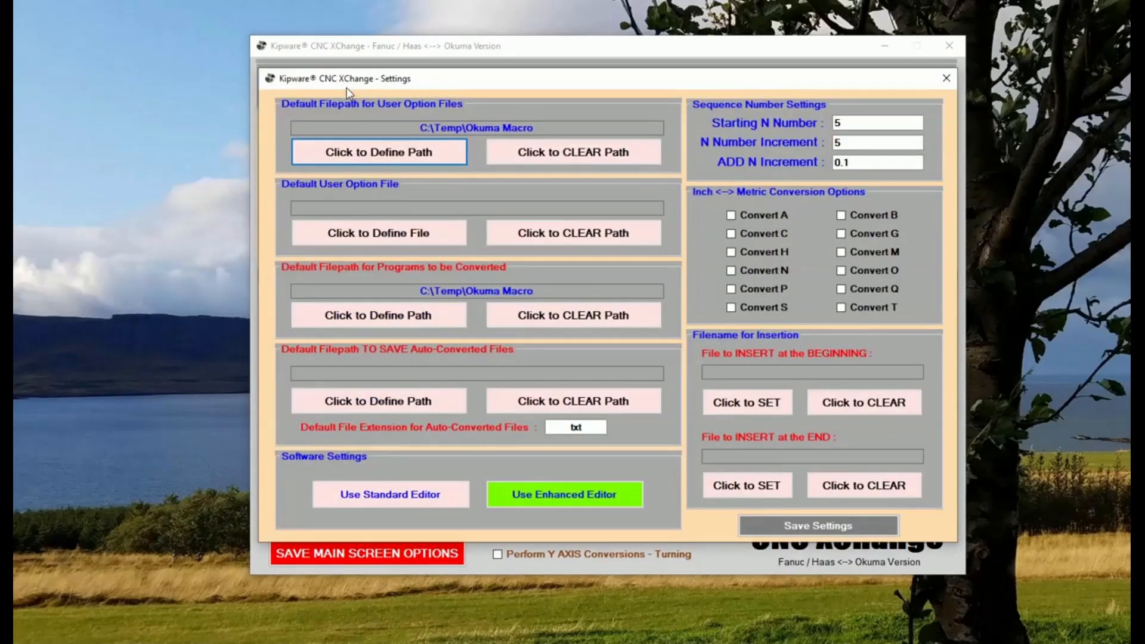
click(820, 525)
click(680, 356)
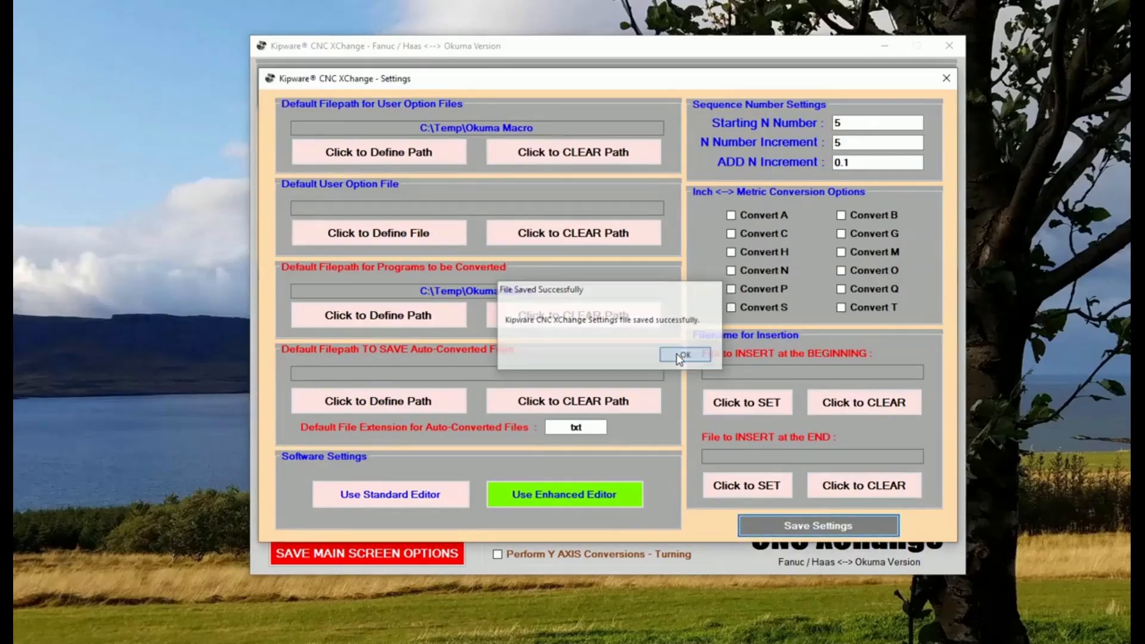
click(947, 79)
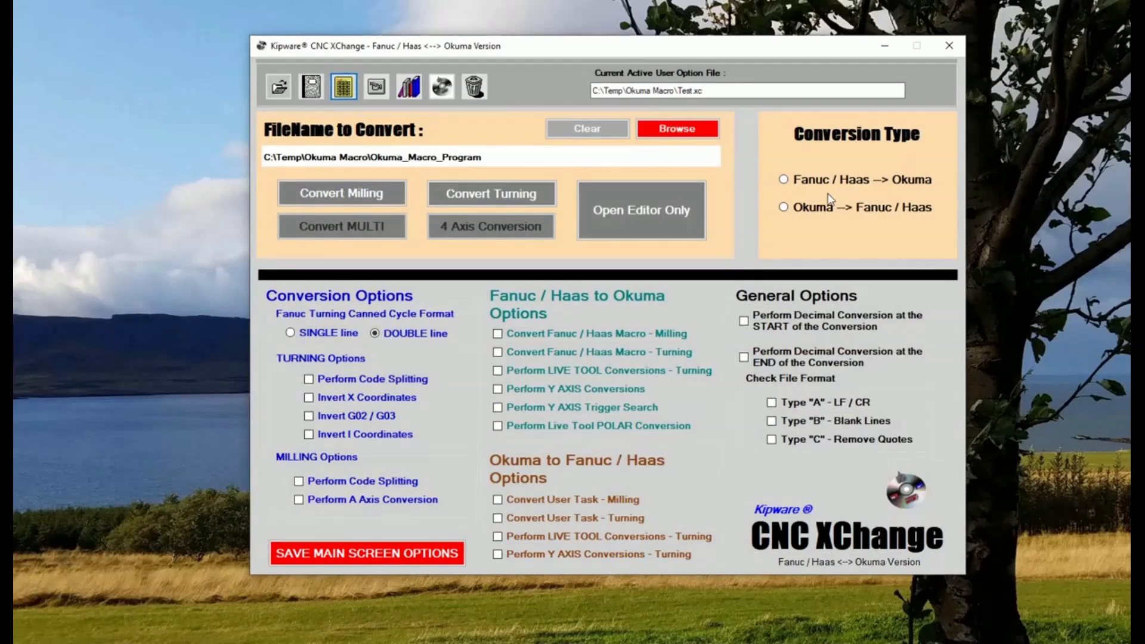
Step: Run an Okuma to Fanuc / Haas milling conversion with Convert User Task - Milling enabled, replacing the program's first line with O1234
click(816, 208)
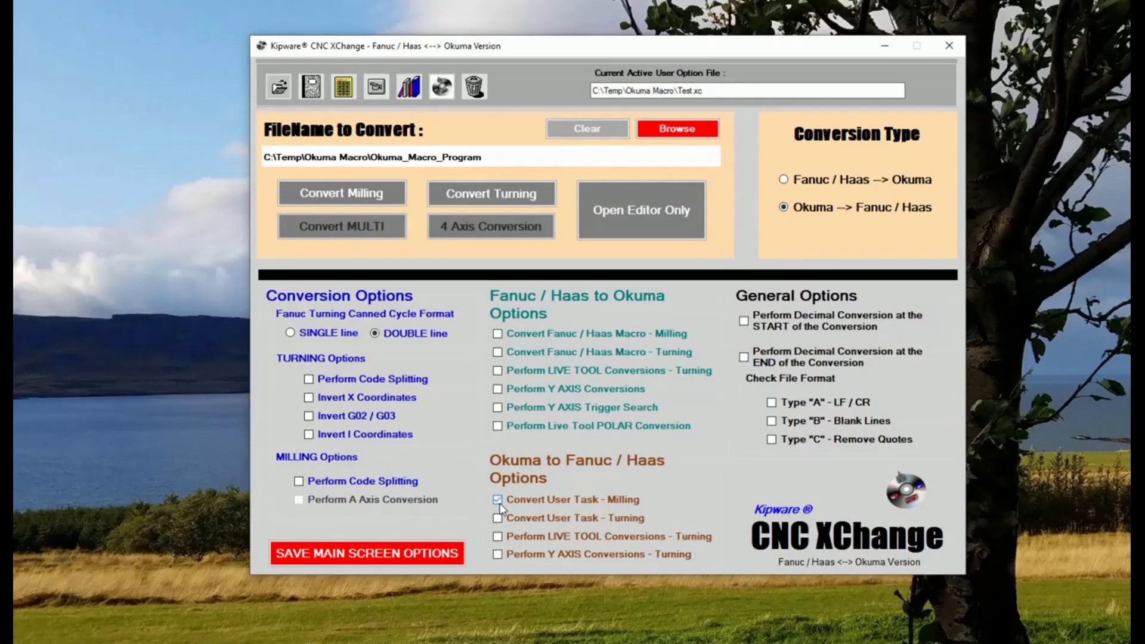
click(370, 205)
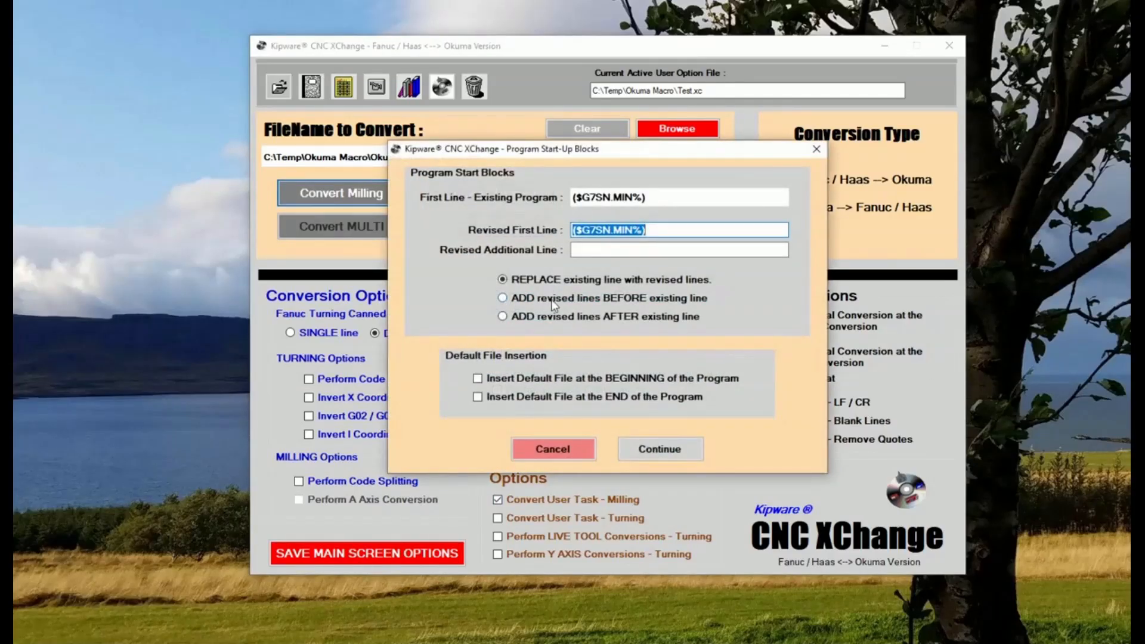
text(O)
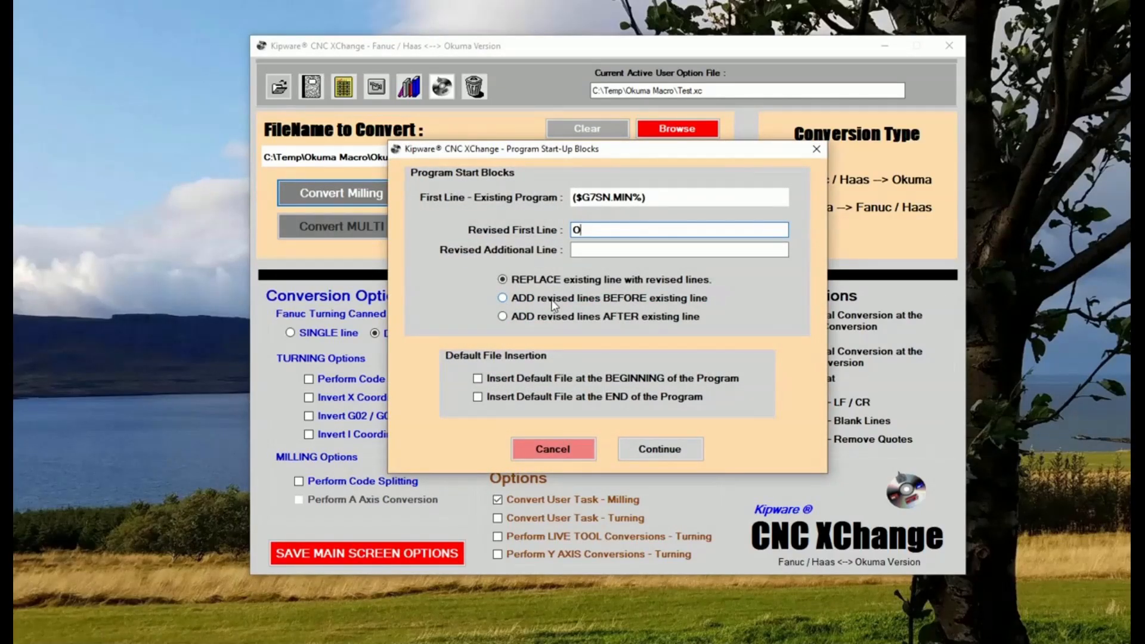
text(1234)
click(636, 452)
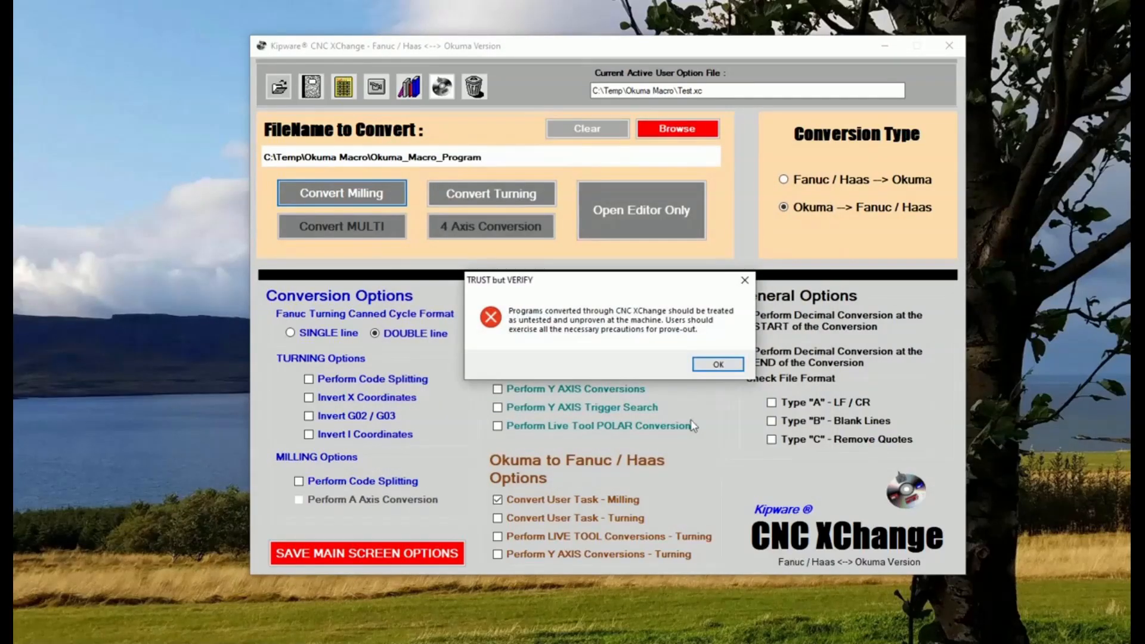
click(703, 368)
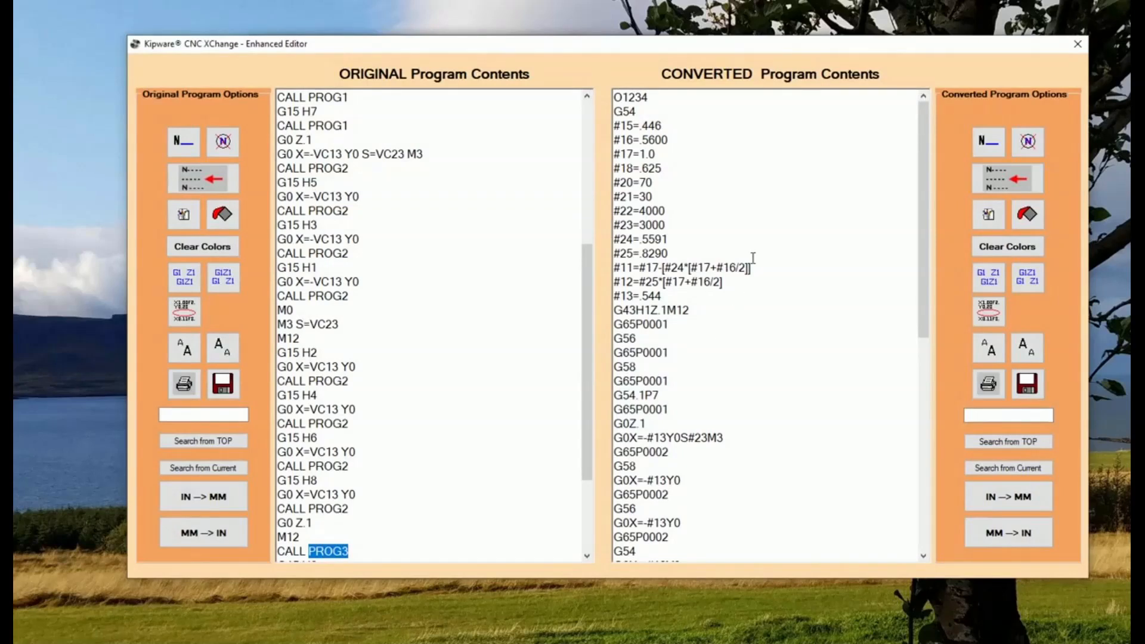
Step: Examine the converted program's # variables, G65 subprogram calls and final positioning lines
drag(676, 192, 668, 323)
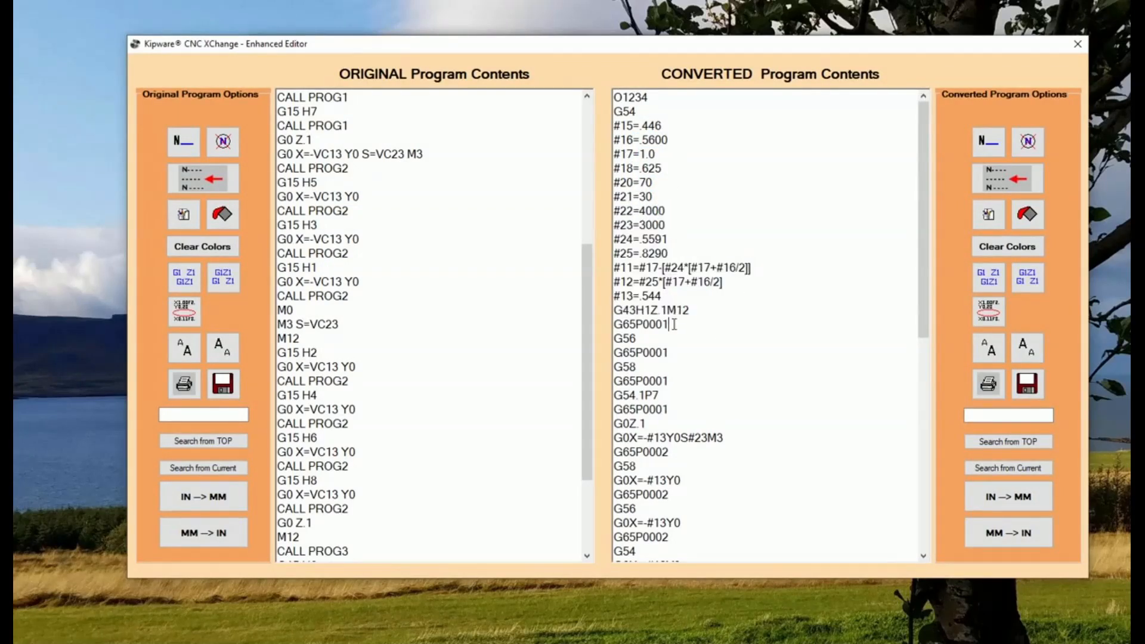
double_click(666, 324)
drag(928, 292, 917, 497)
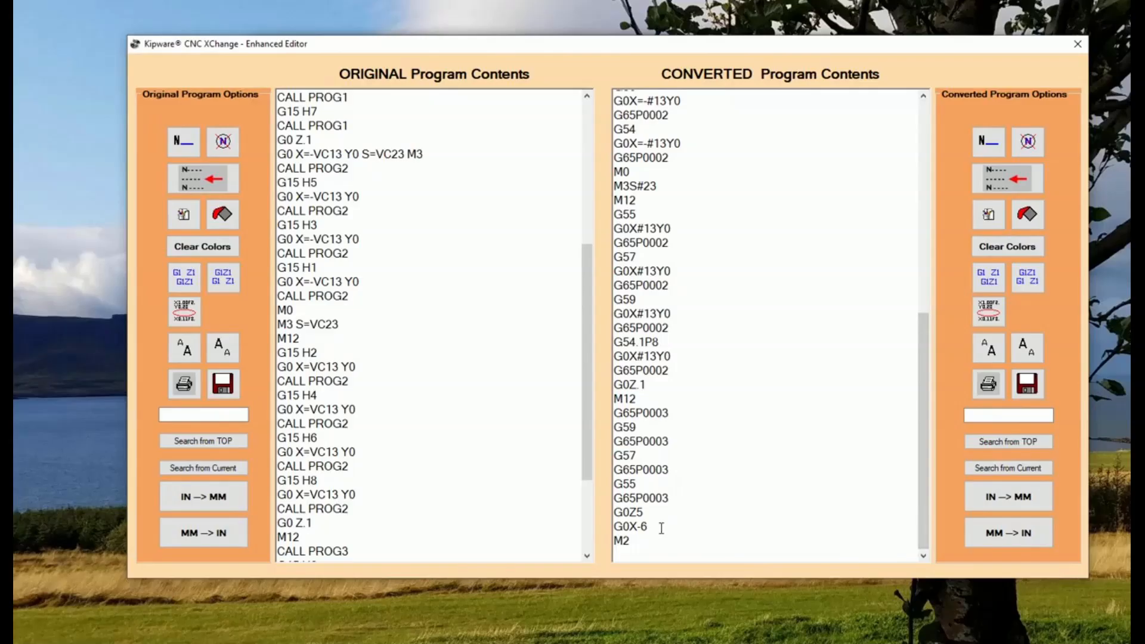
drag(648, 526, 614, 512)
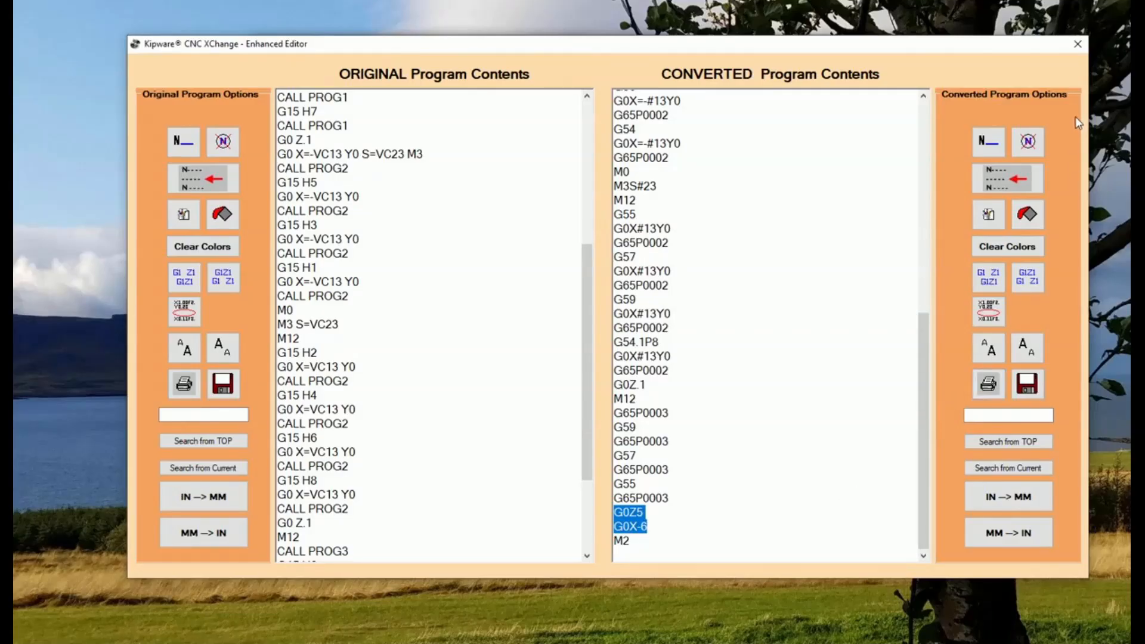
Step: Exit the enhanced editor without saving the original program's changes and open the additional settings of the user options
click(1076, 45)
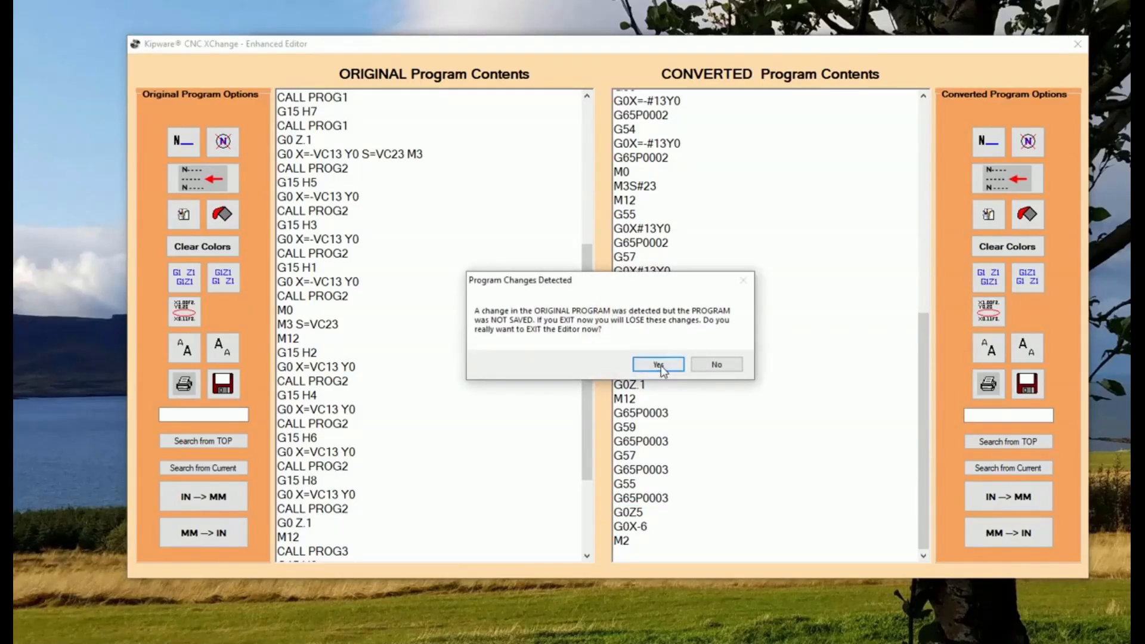
click(658, 364)
click(313, 86)
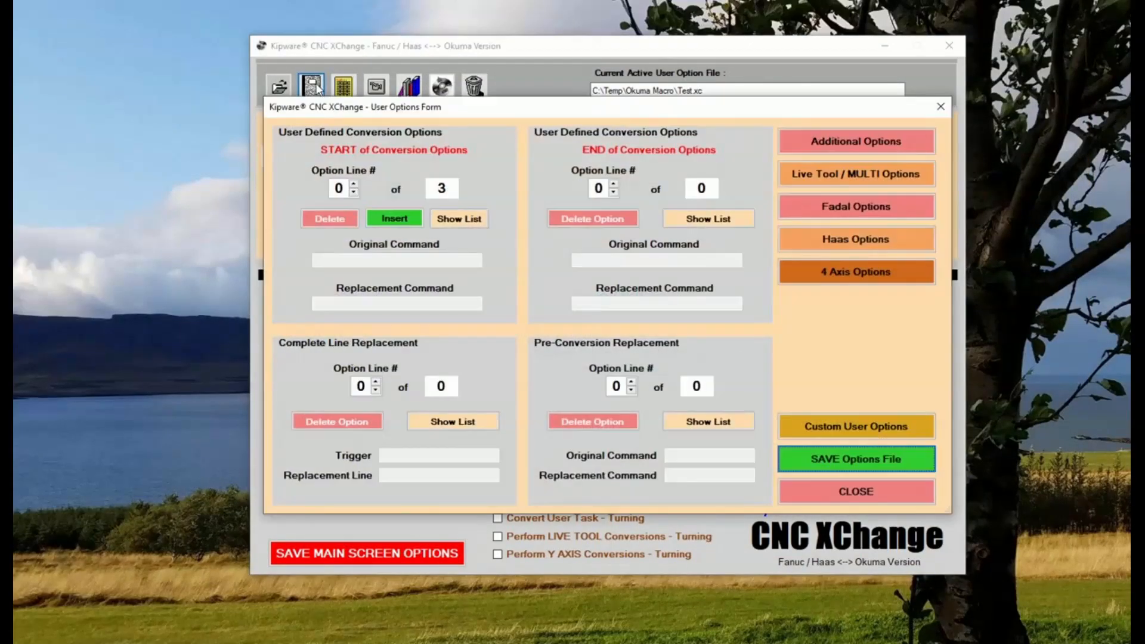
click(850, 143)
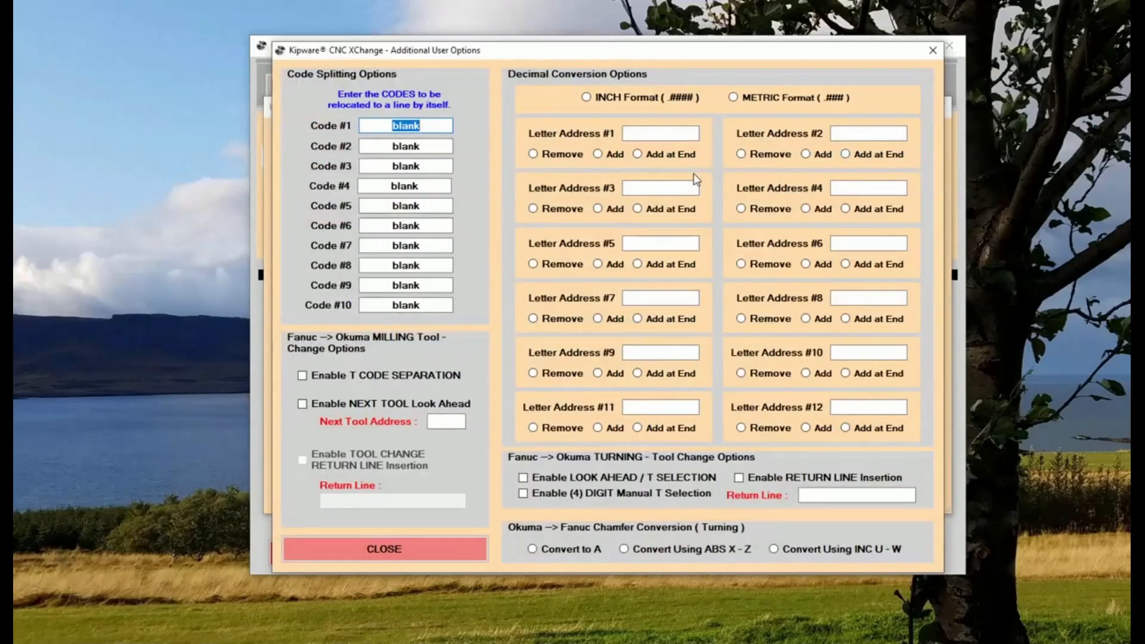
Step: Set decimal conversion to INCH format with Add at End for letter addresses X, Y and Z, and close the additional options
click(616, 99)
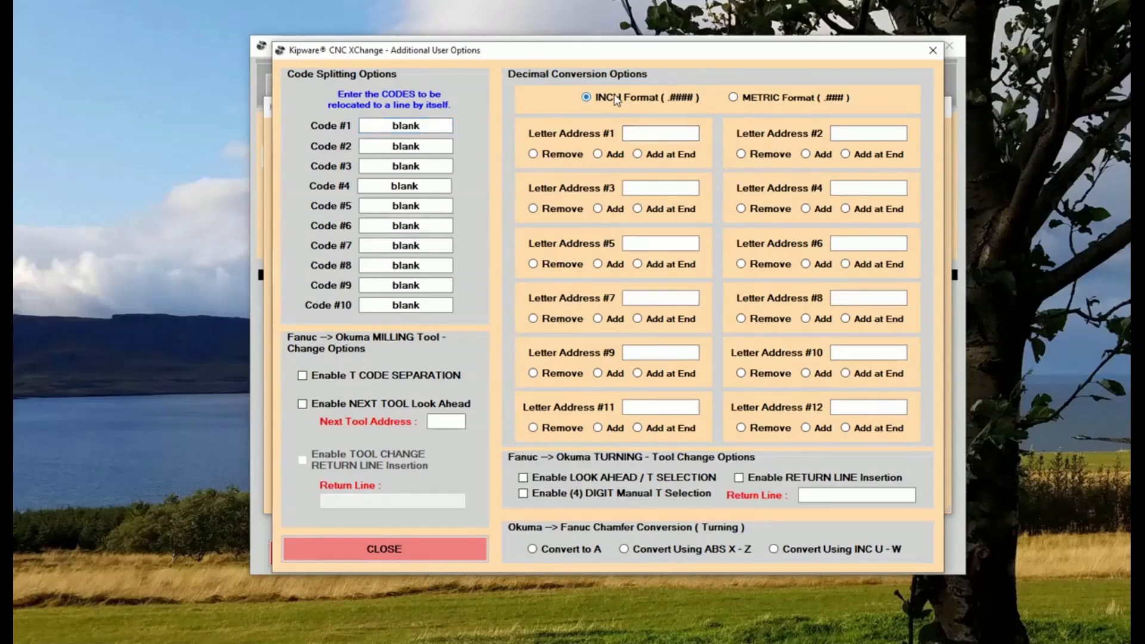
click(650, 134)
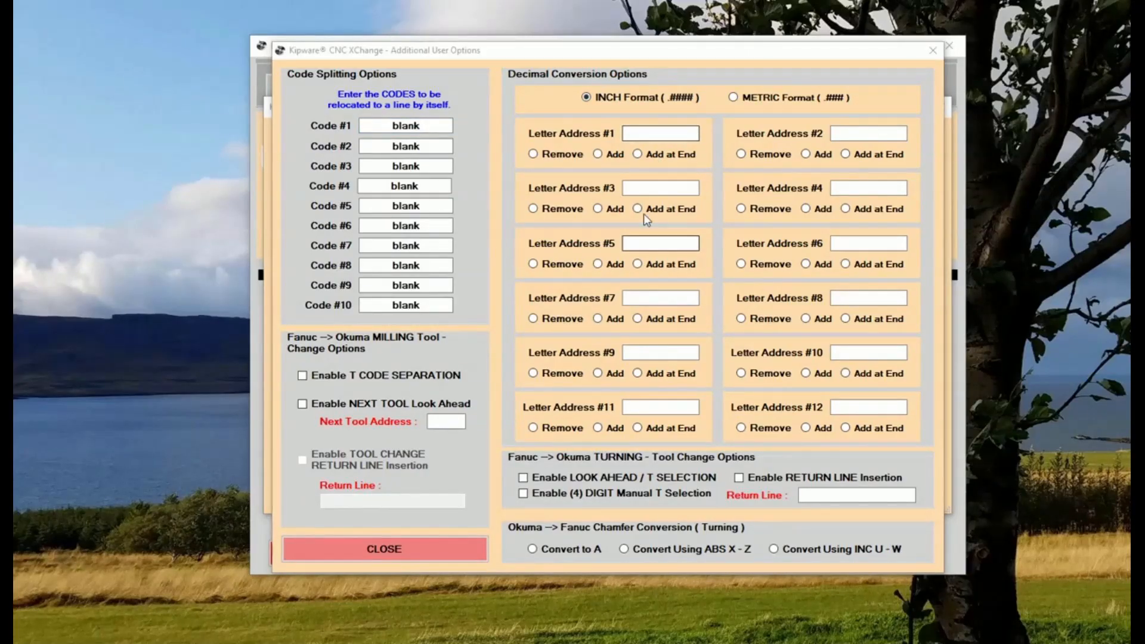
click(667, 134)
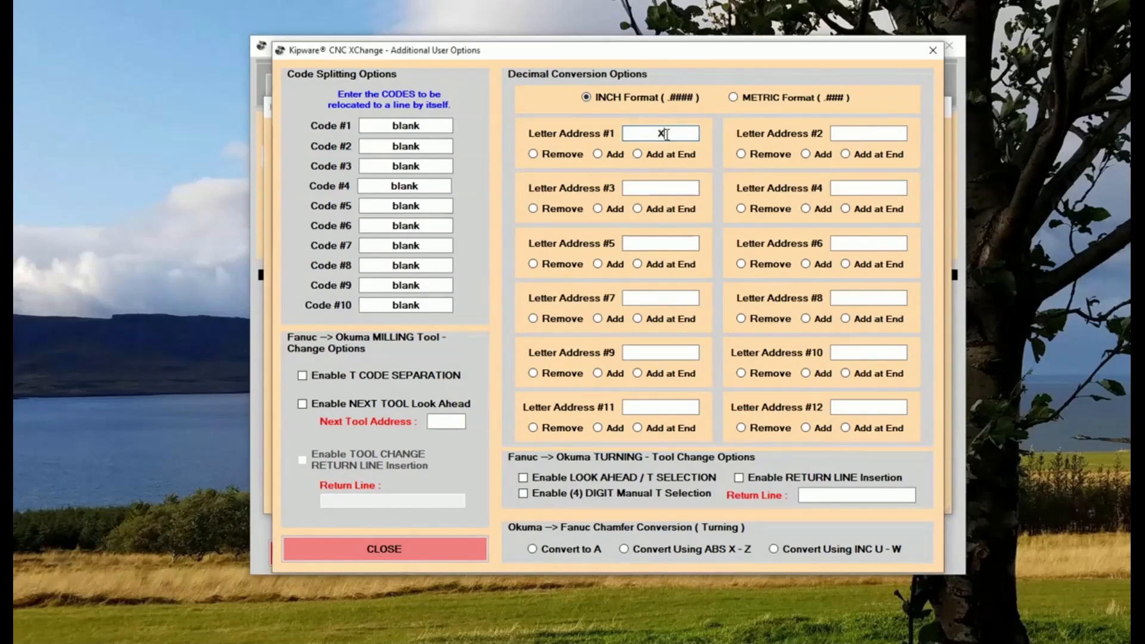
click(668, 155)
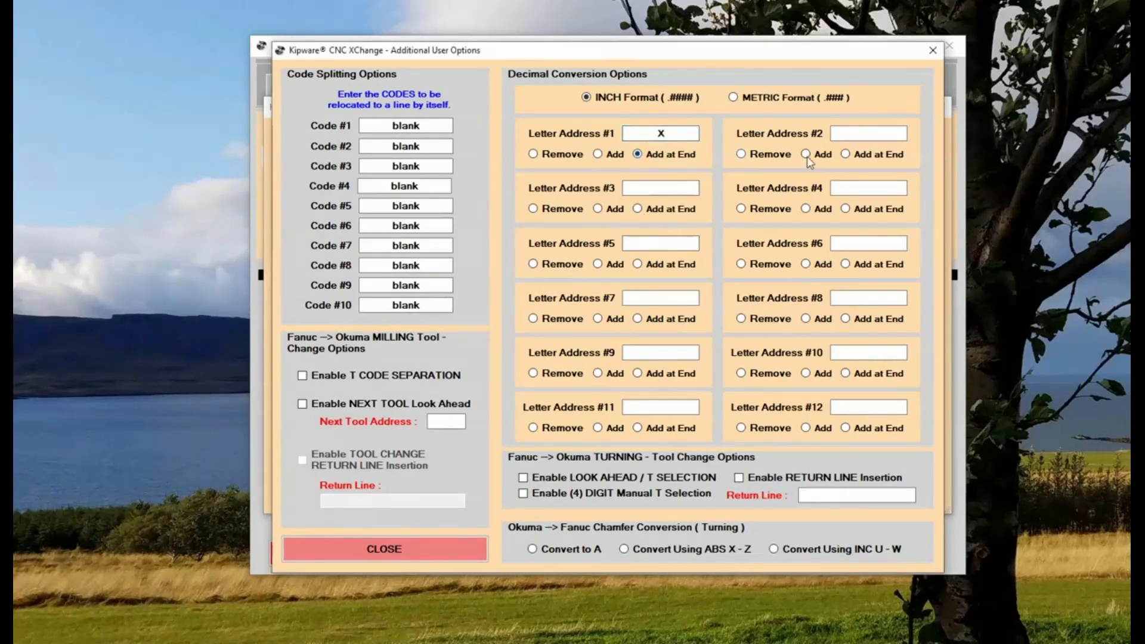
click(866, 134)
text(Y)
click(845, 153)
click(670, 188)
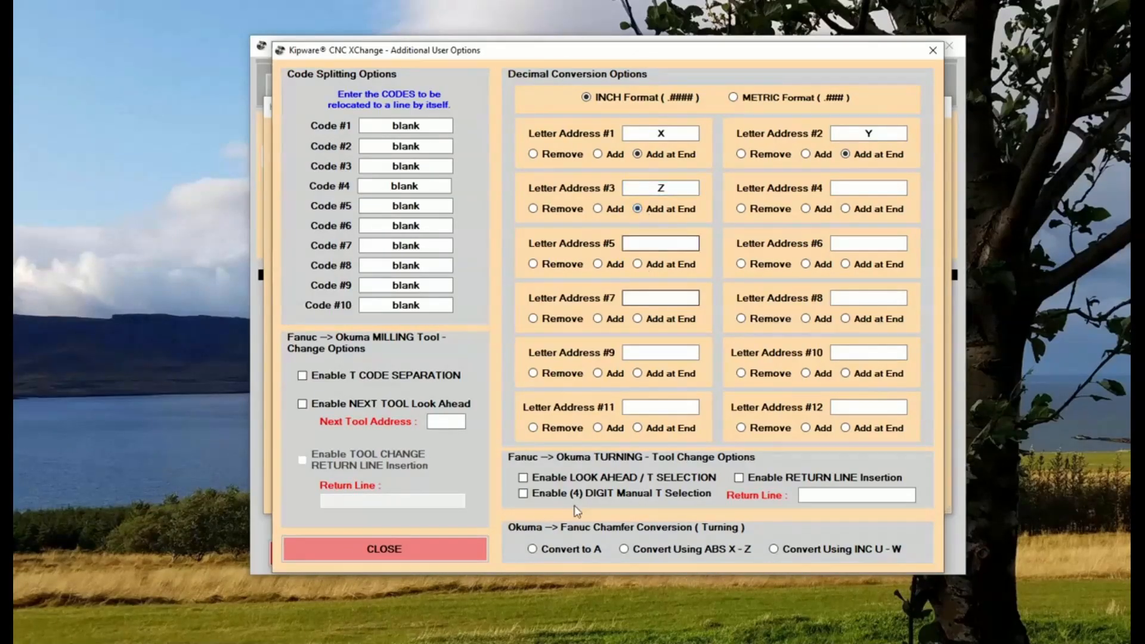
click(471, 544)
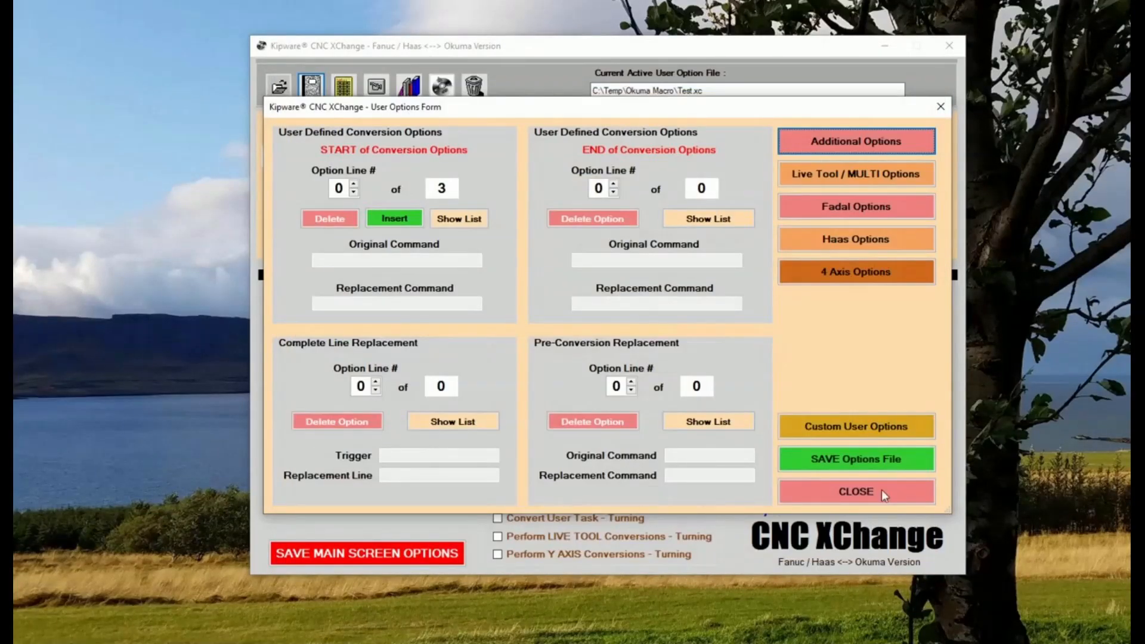
Step: Save the decimal conversion options over the existing Test.xc option file and close the user options form
click(872, 460)
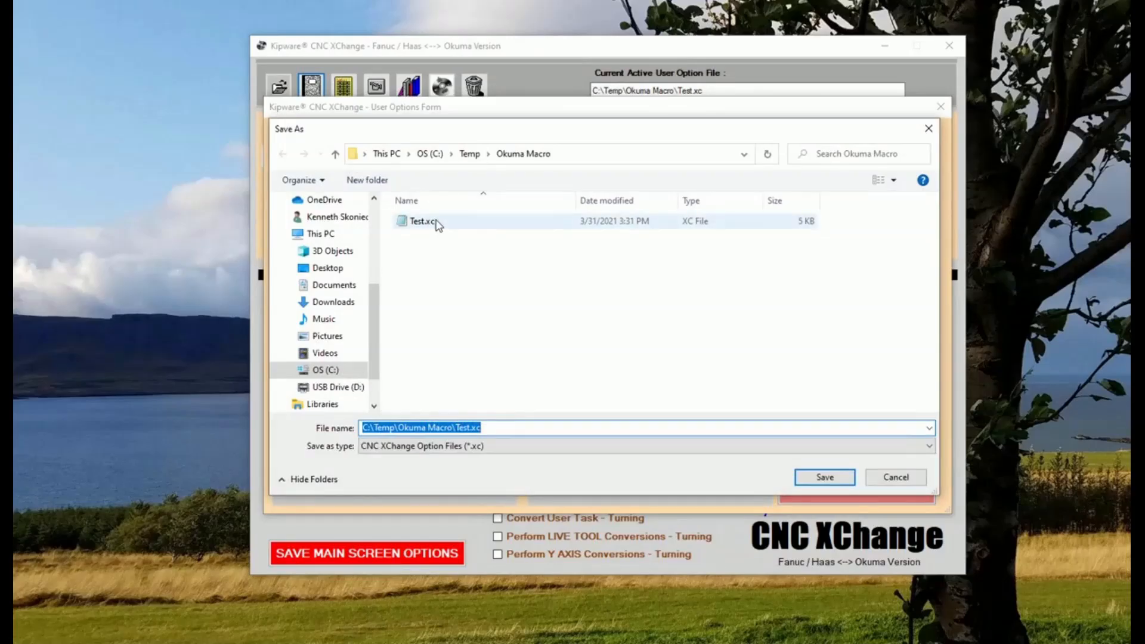
double_click(437, 222)
click(639, 322)
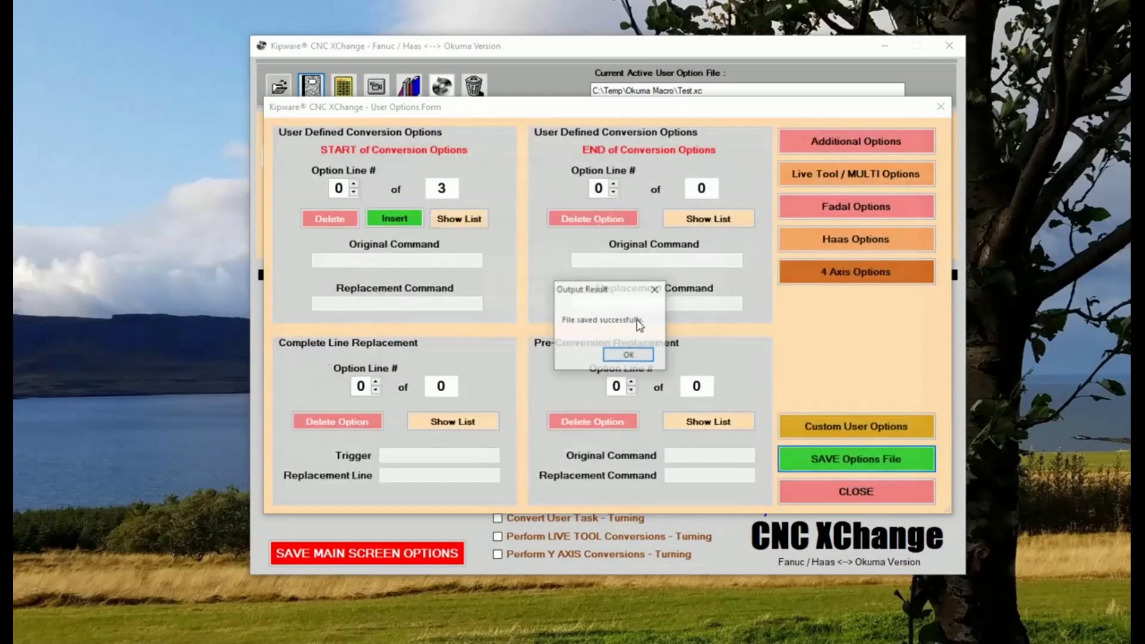
click(629, 355)
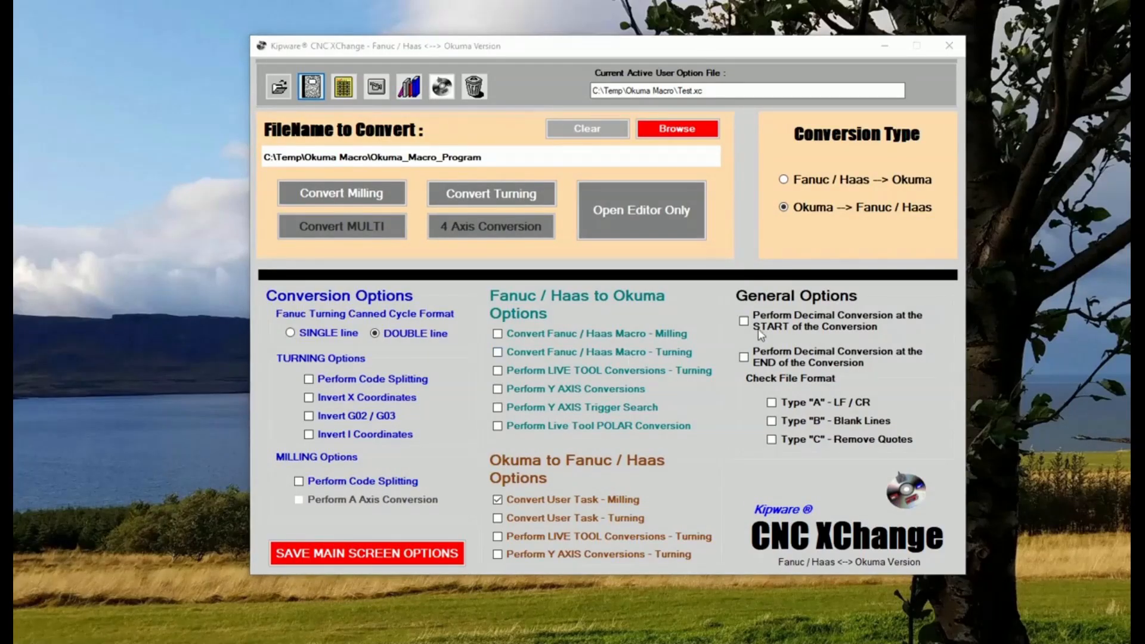
Step: Enable decimal conversion at the END of the conversion and run the milling conversion, replacing the program's first line with O21234
click(746, 360)
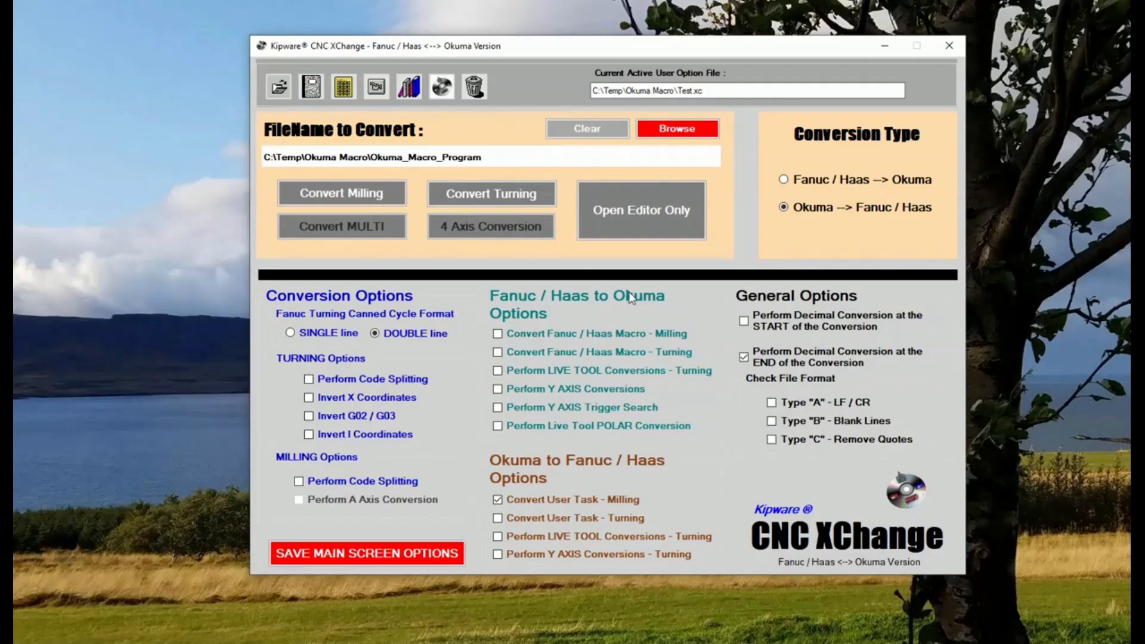
click(363, 194)
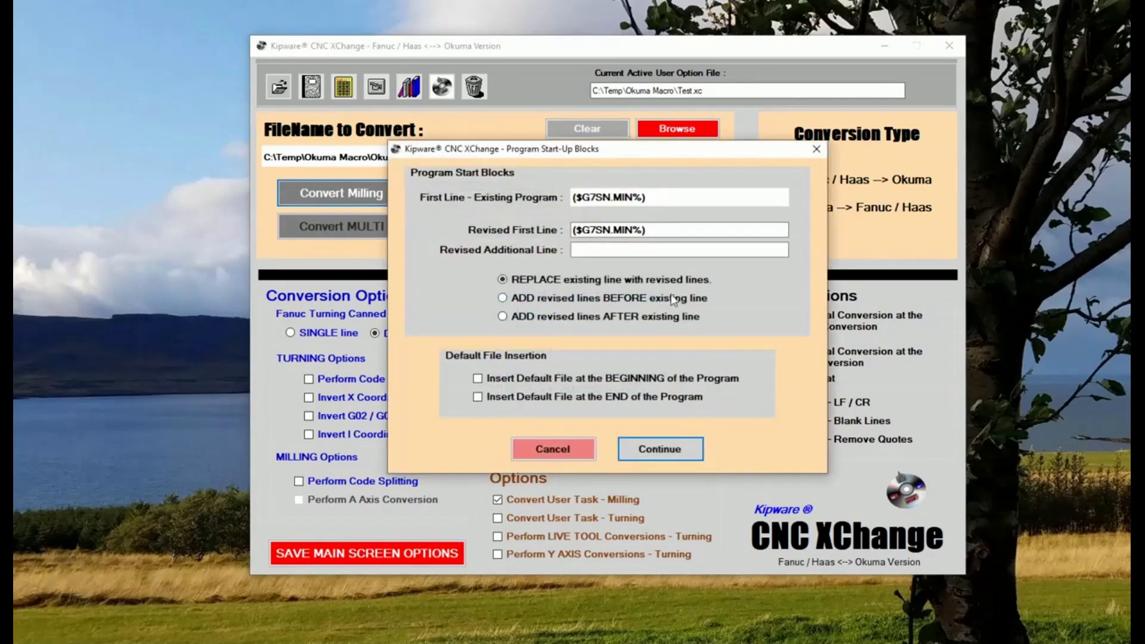
drag(649, 230, 528, 233)
text(O)
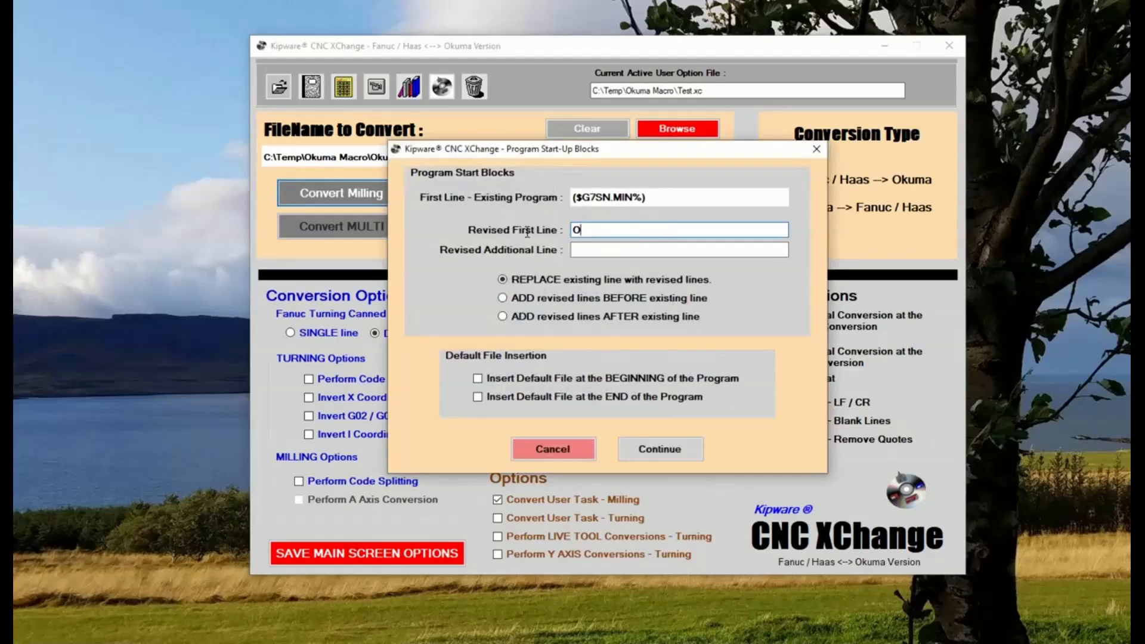
text(21234)
click(651, 451)
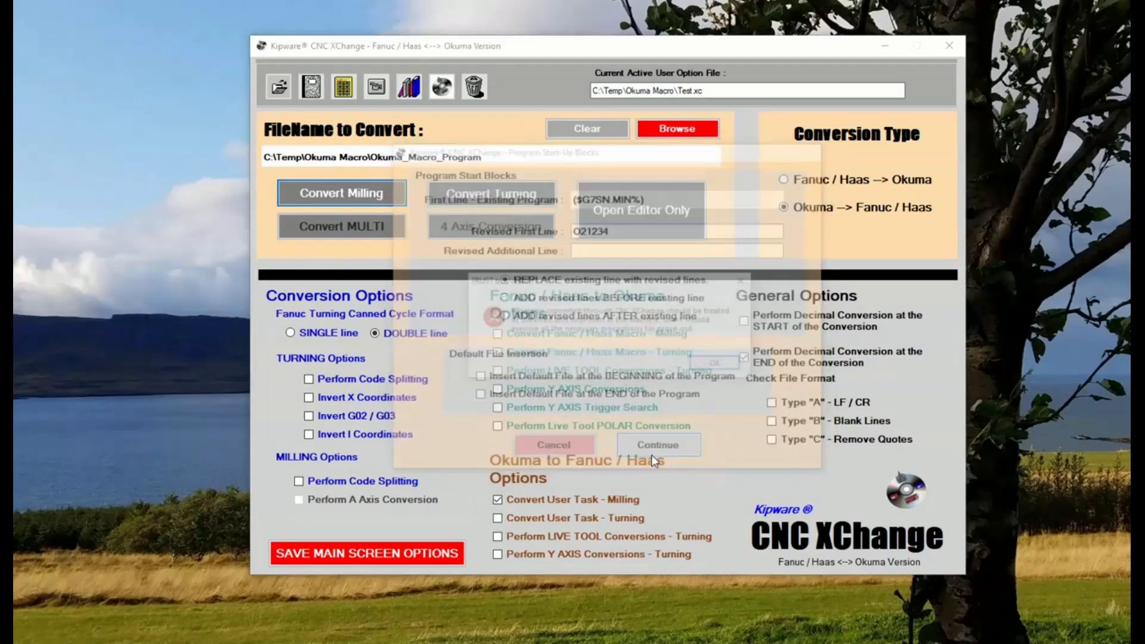
click(725, 370)
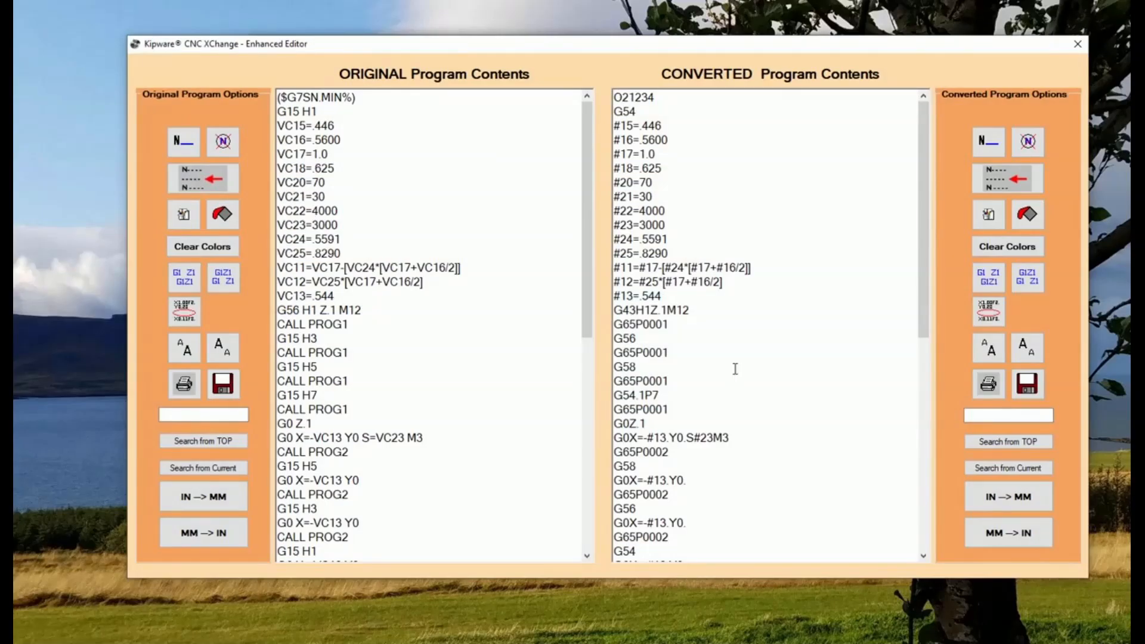
Step: Examine the X and Y positioning lines of the converted program and exit the editor without saving
drag(682, 441, 617, 446)
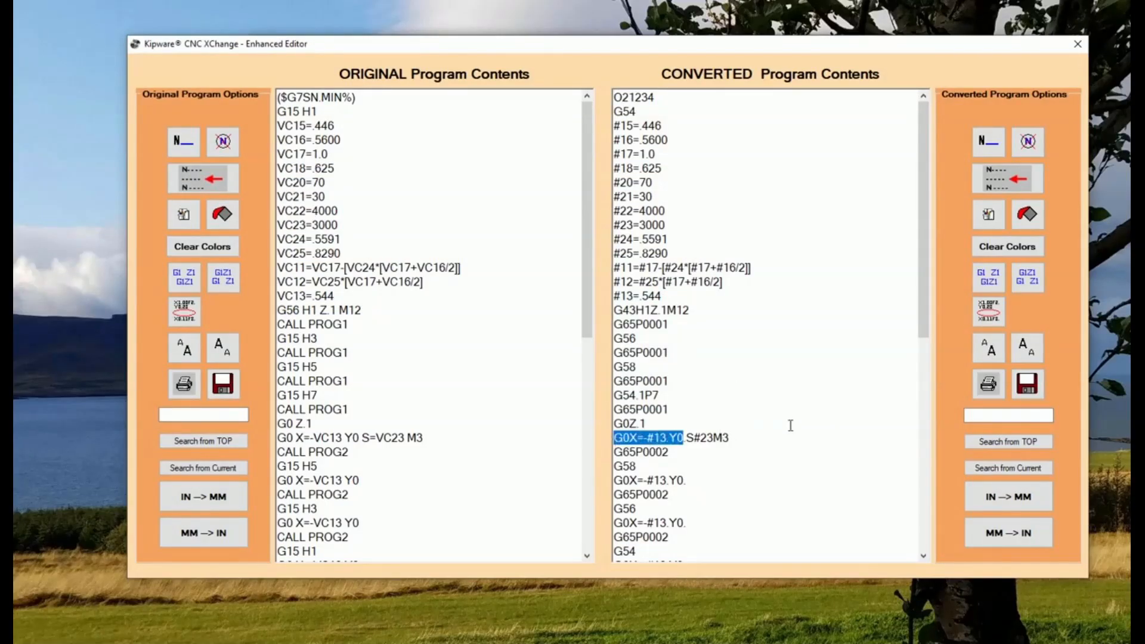
scroll(790, 425, down, 2)
drag(687, 423, 632, 424)
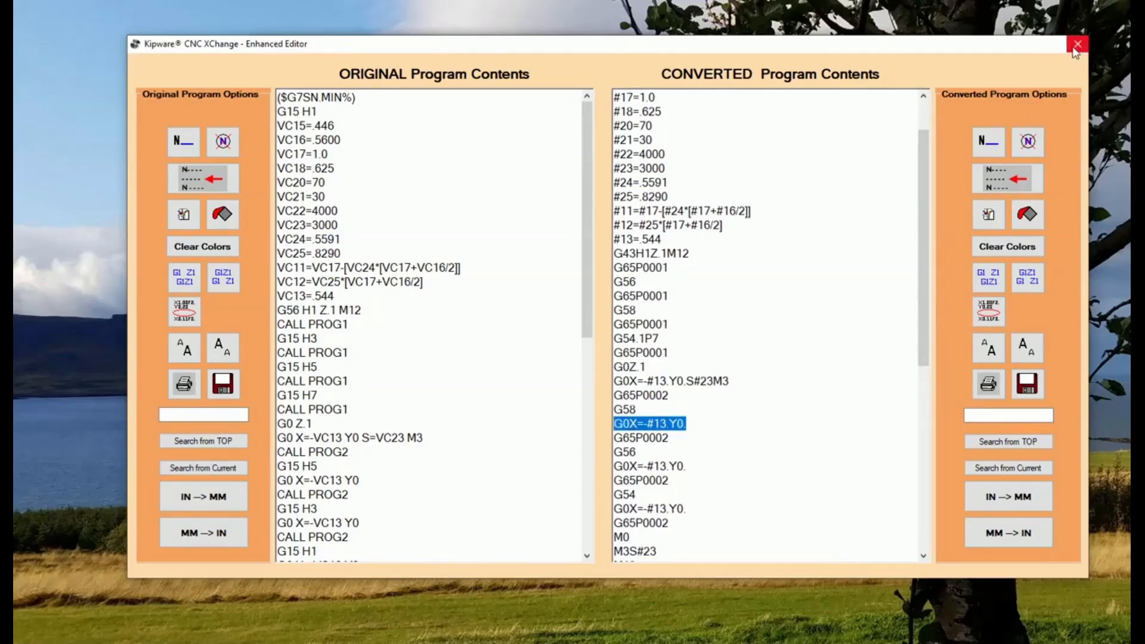
click(1073, 43)
click(662, 364)
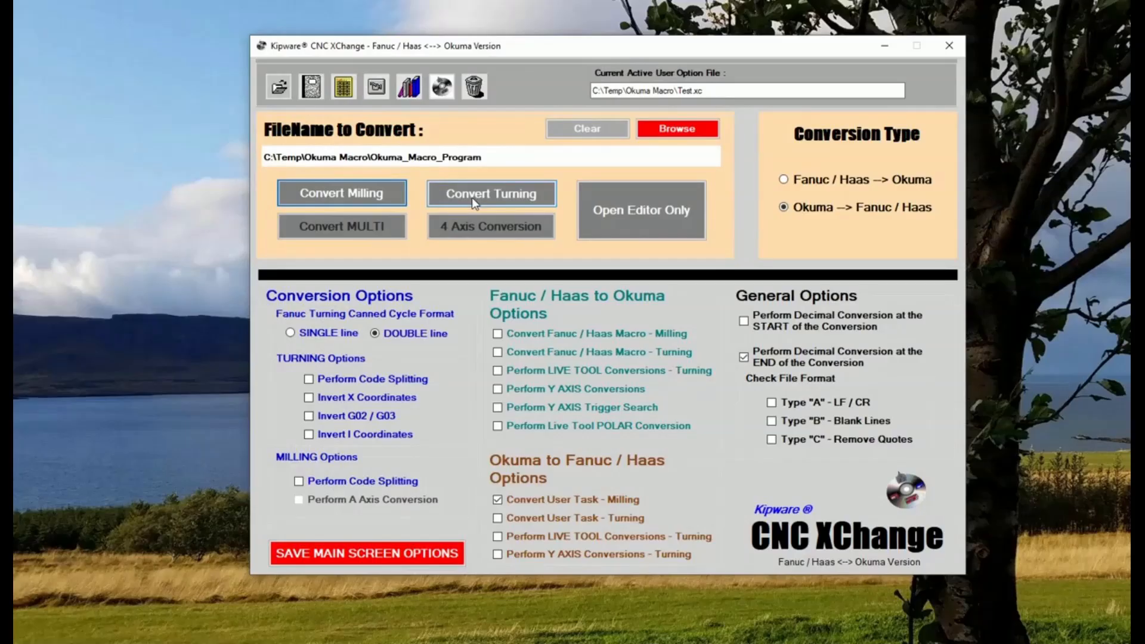
Step: Add a user-defined END of Conversion option that replaces X= with X
click(314, 86)
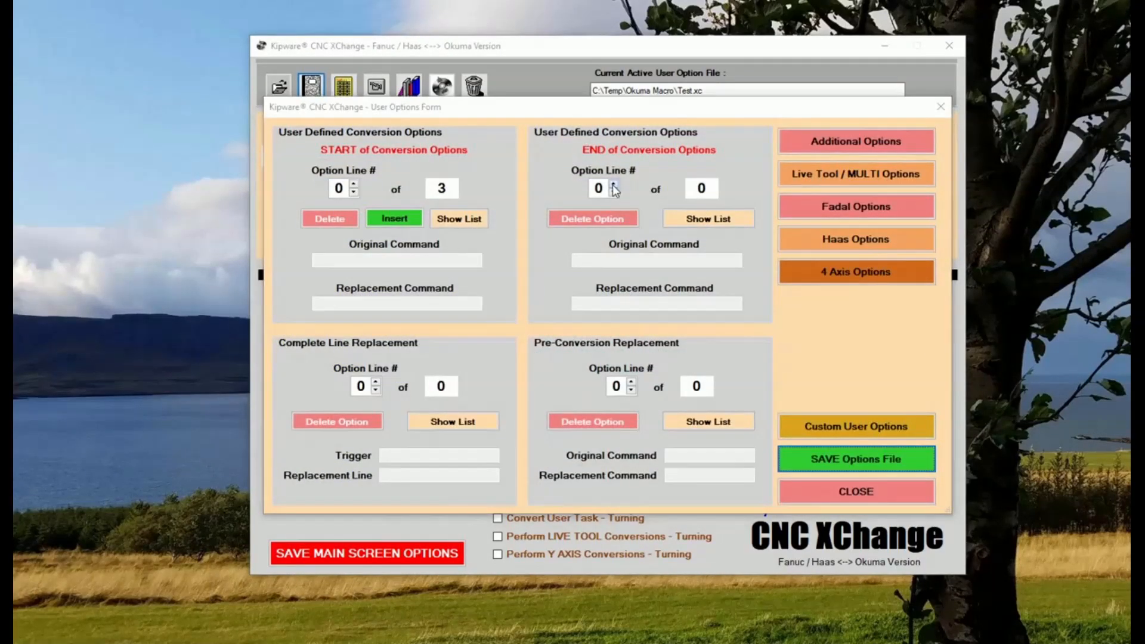
click(613, 184)
click(584, 356)
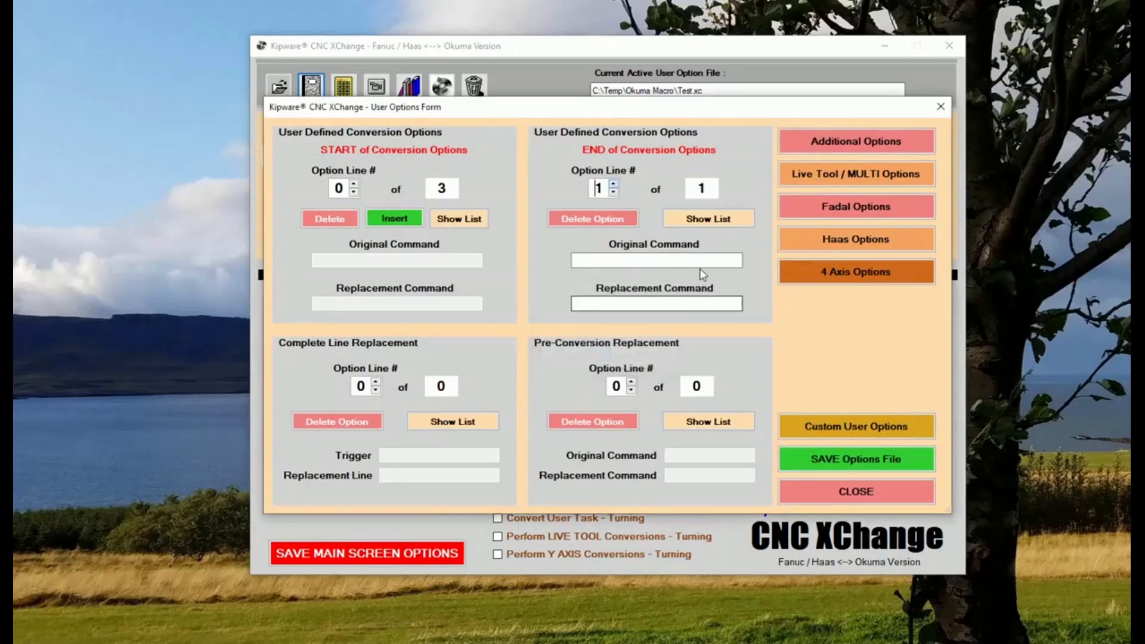
click(685, 261)
text(X=)
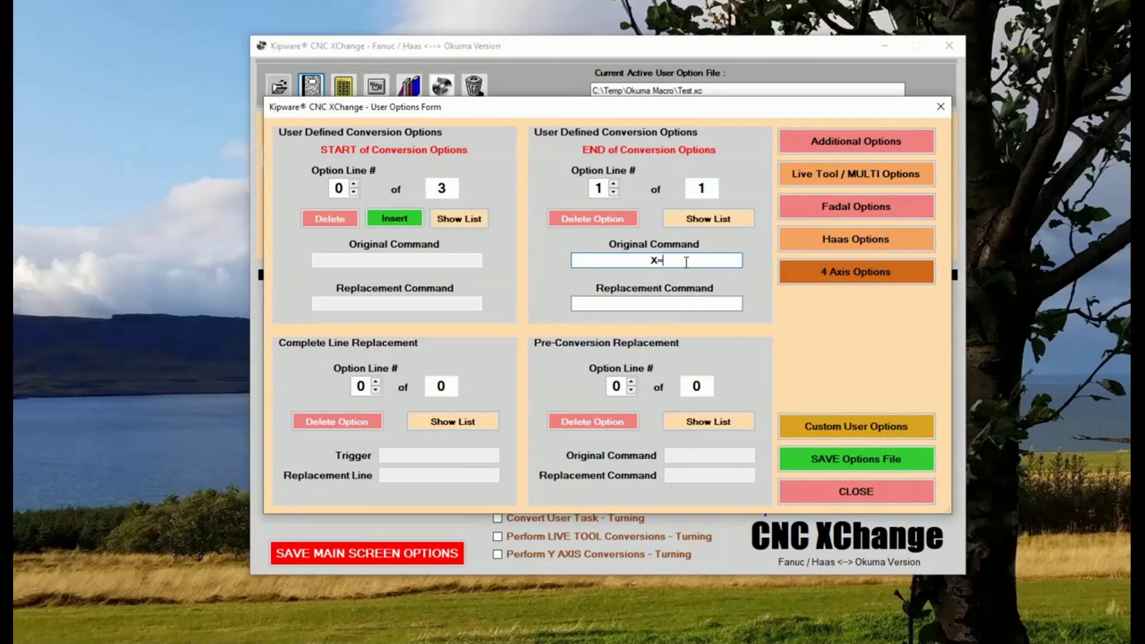
click(678, 304)
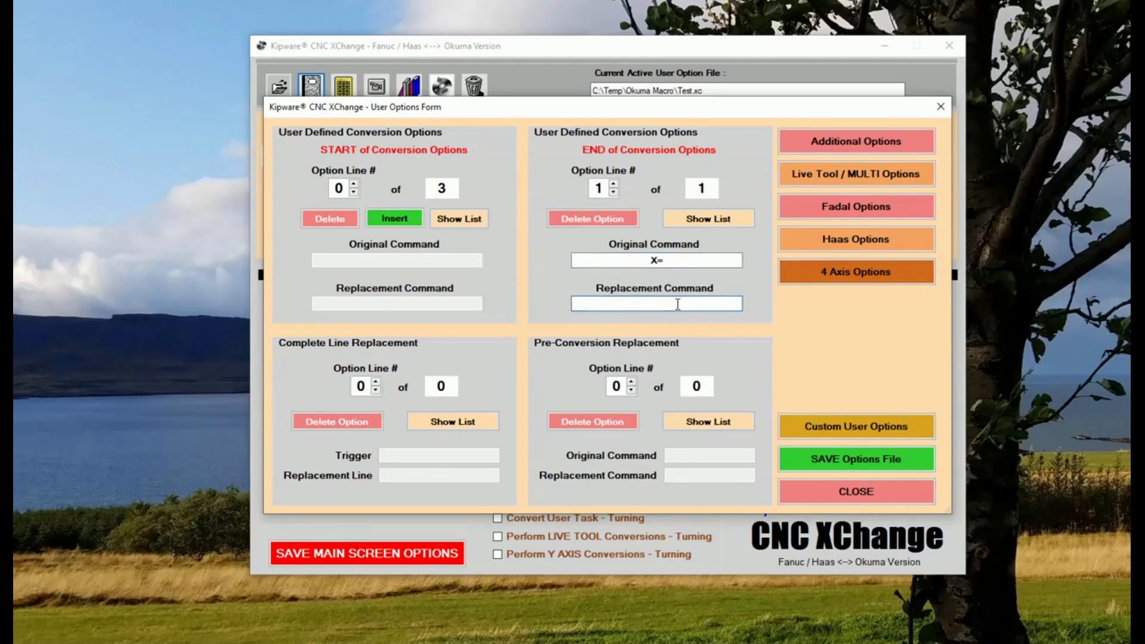
Step: Save the END of Conversion replacement by overwriting Test.xc and close the user options form
click(832, 456)
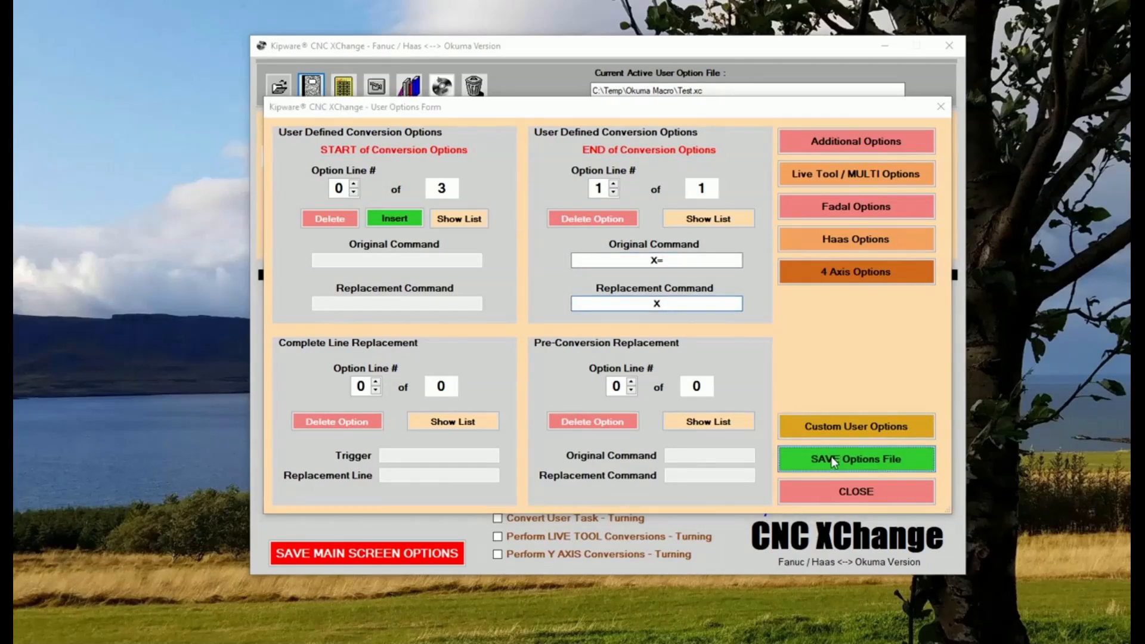
double_click(420, 222)
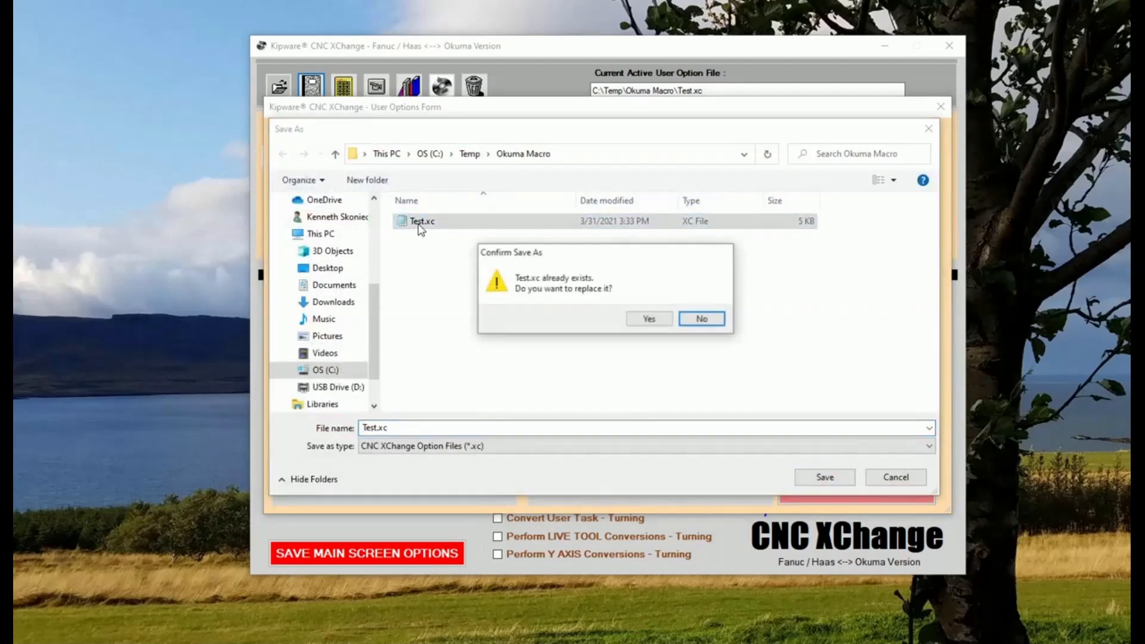
click(648, 319)
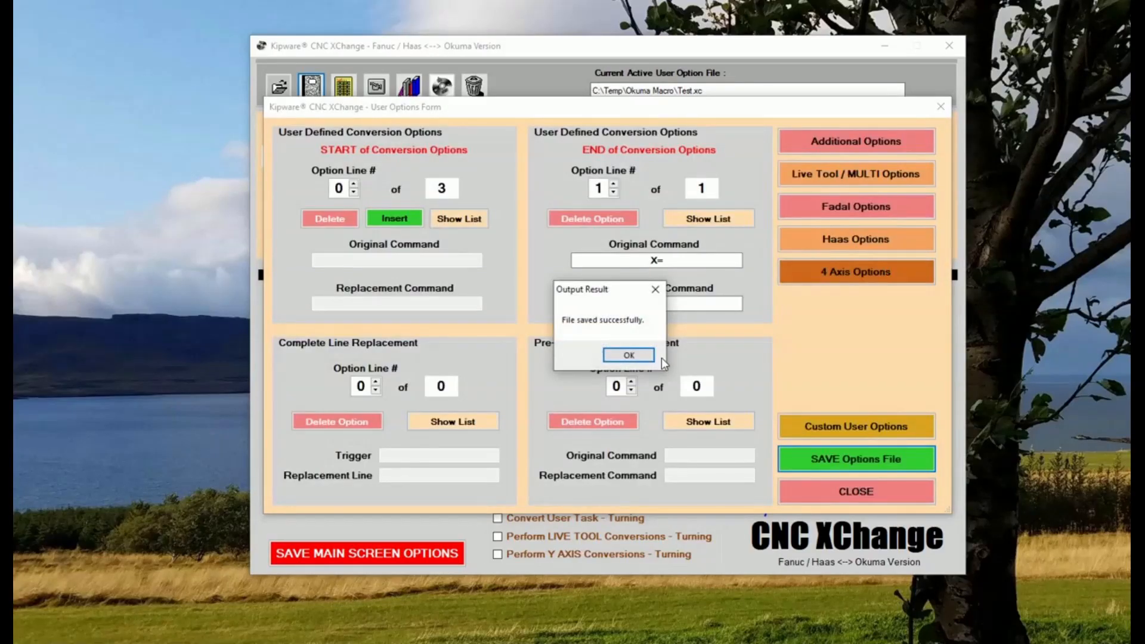
click(624, 357)
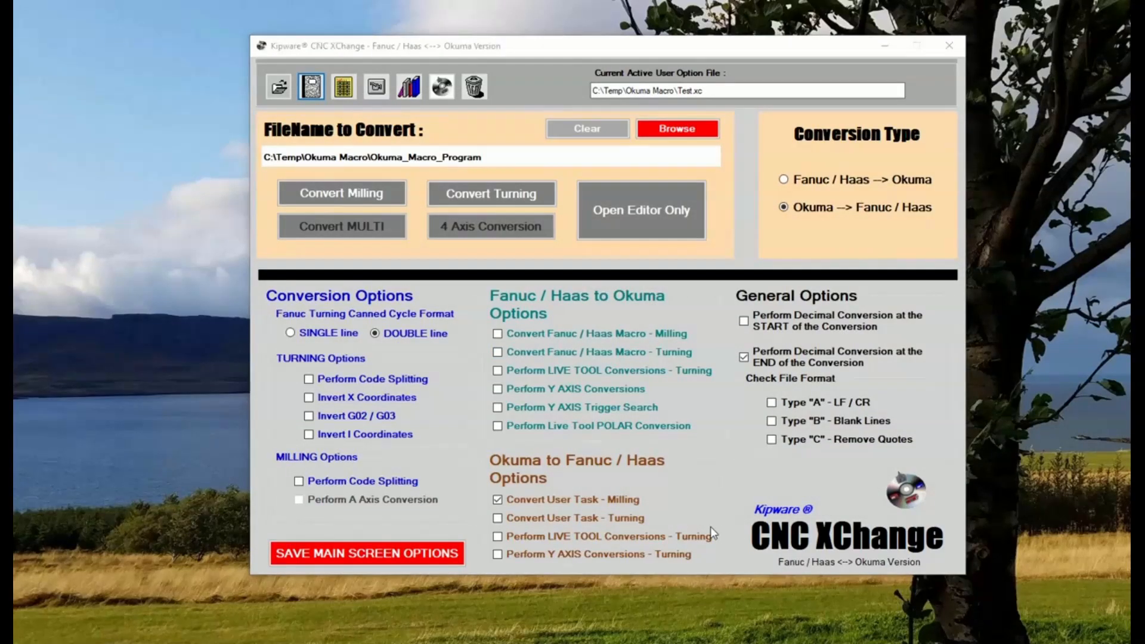
Step: Run the milling conversion with the updated options, replacing the program's first line with O1234
click(382, 196)
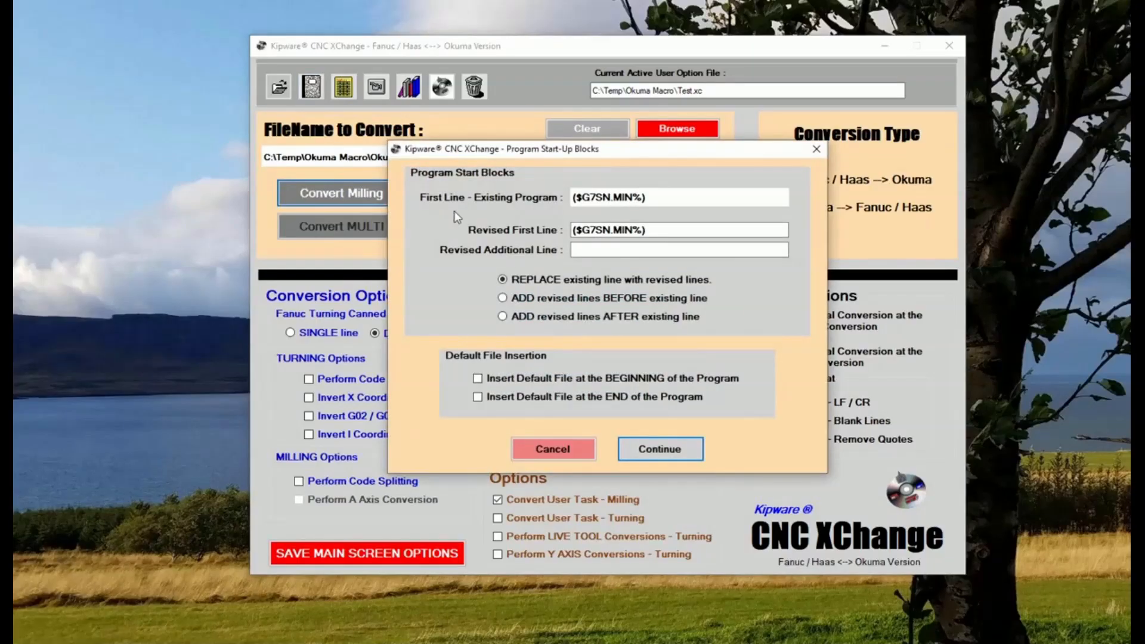
drag(710, 230, 536, 241)
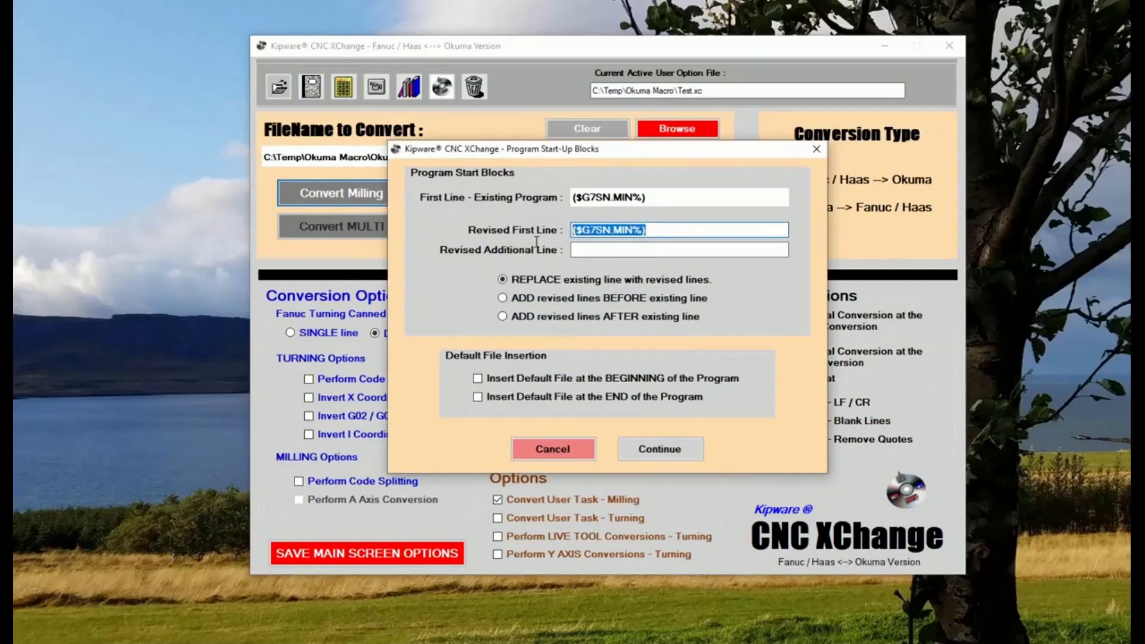
text(O12)
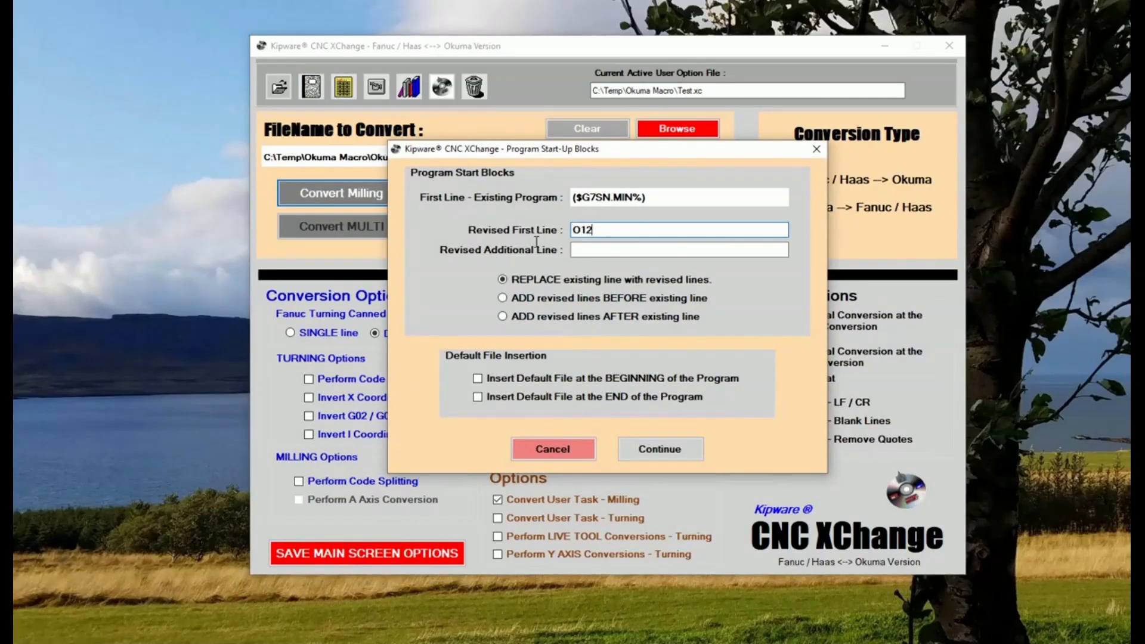
text(34)
click(649, 447)
click(718, 364)
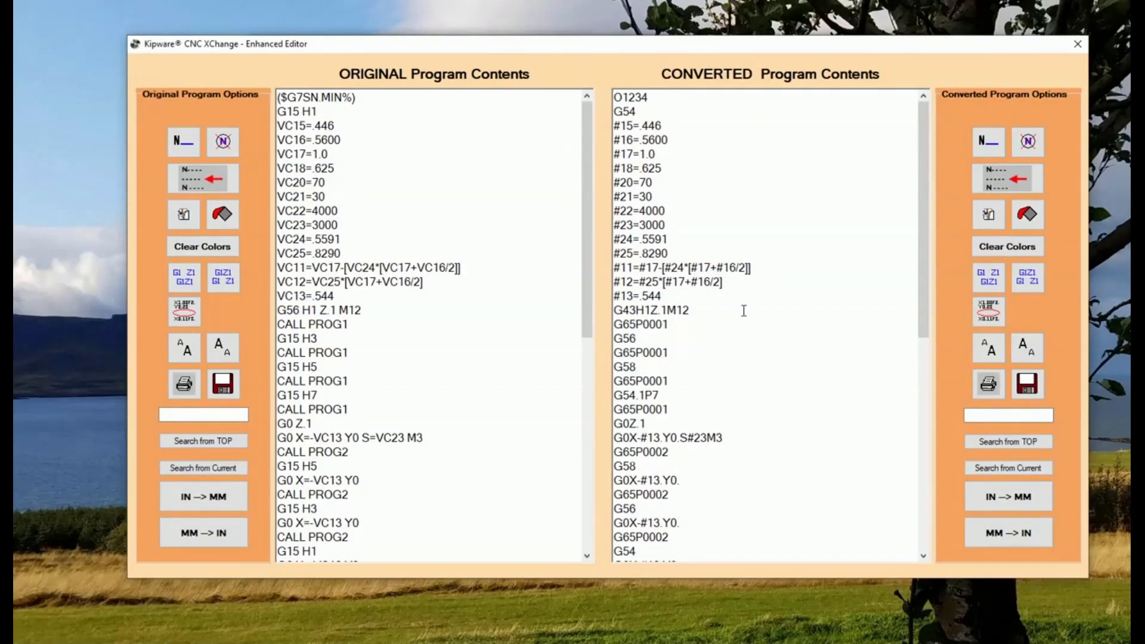
Step: Examine the converted program's # variables, the S#23M3 spindle line and the final Z and X moves, and close the editor
drag(712, 158, 714, 281)
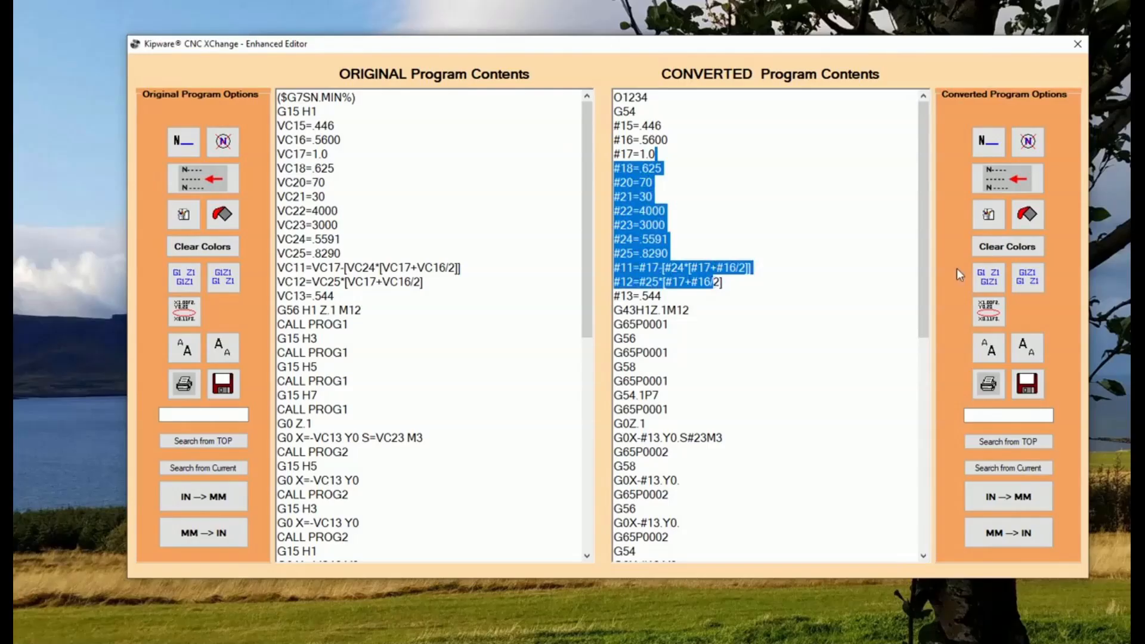
drag(922, 217, 928, 260)
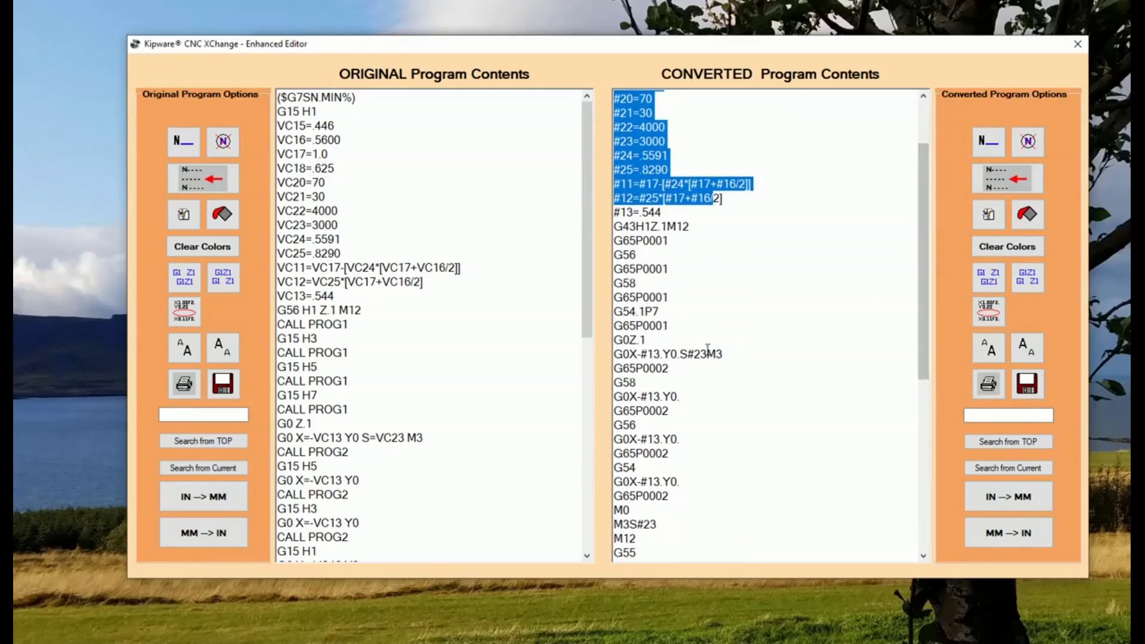
click(696, 369)
drag(694, 356, 818, 357)
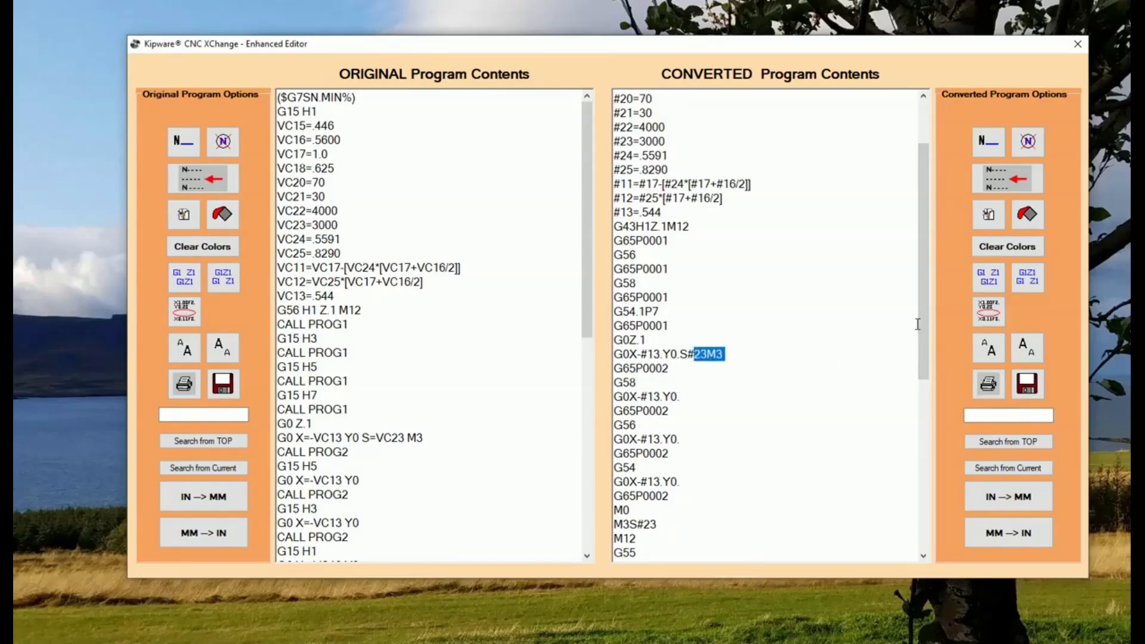
drag(920, 325, 935, 512)
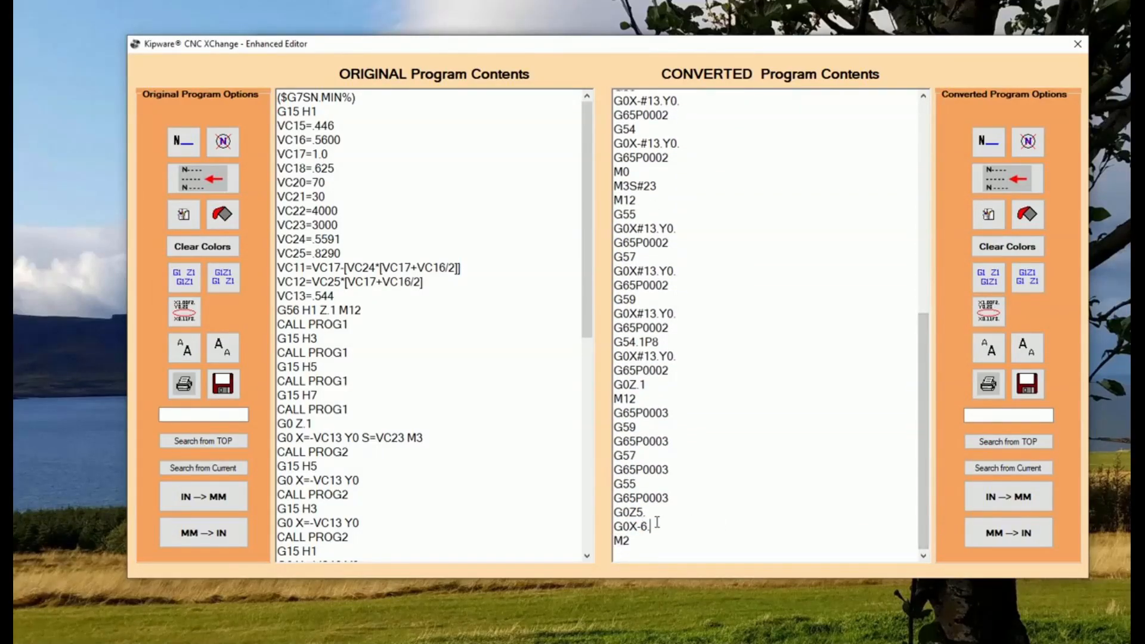
drag(650, 527, 616, 499)
click(729, 457)
click(1078, 44)
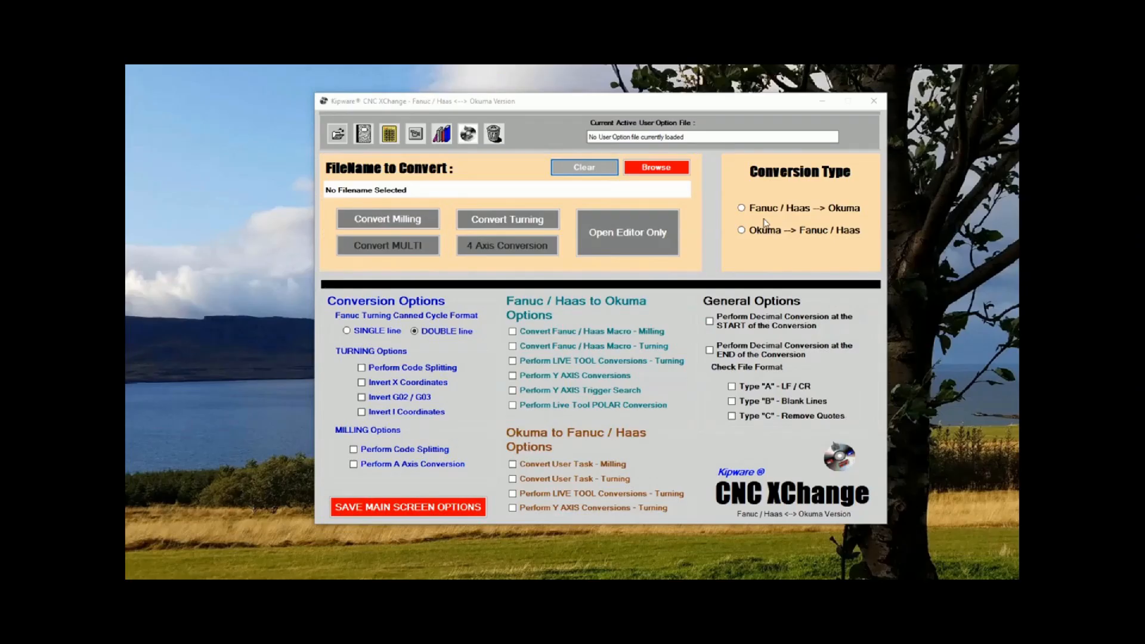